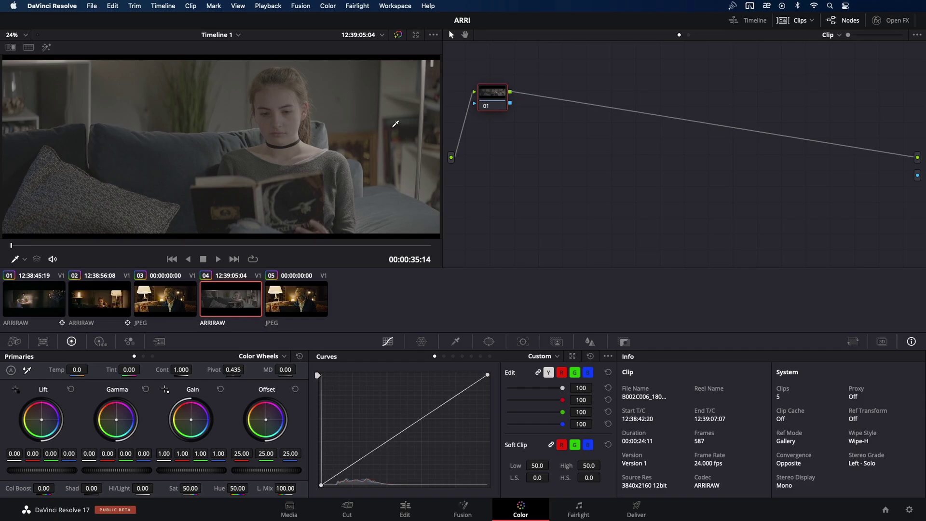
View the reference still in clip 03 and the finished grade on clip 02
click(170, 300)
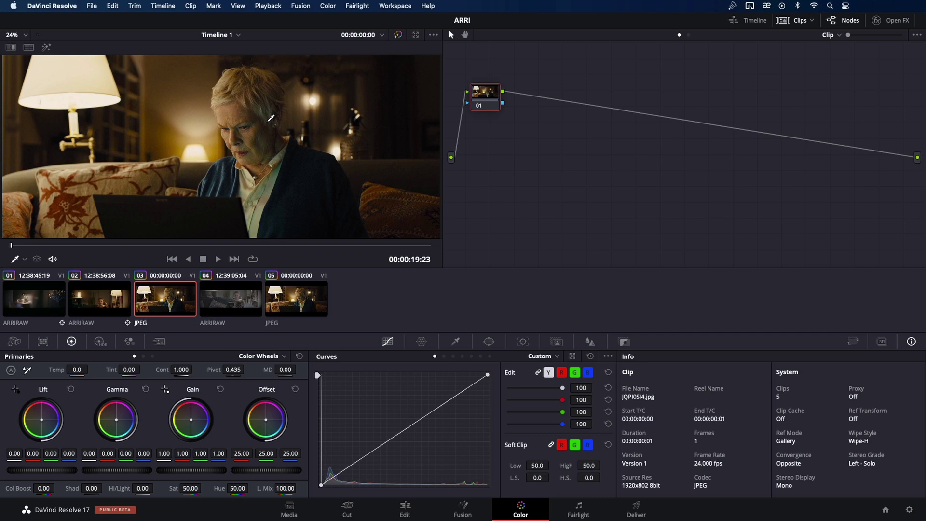
key(Left)
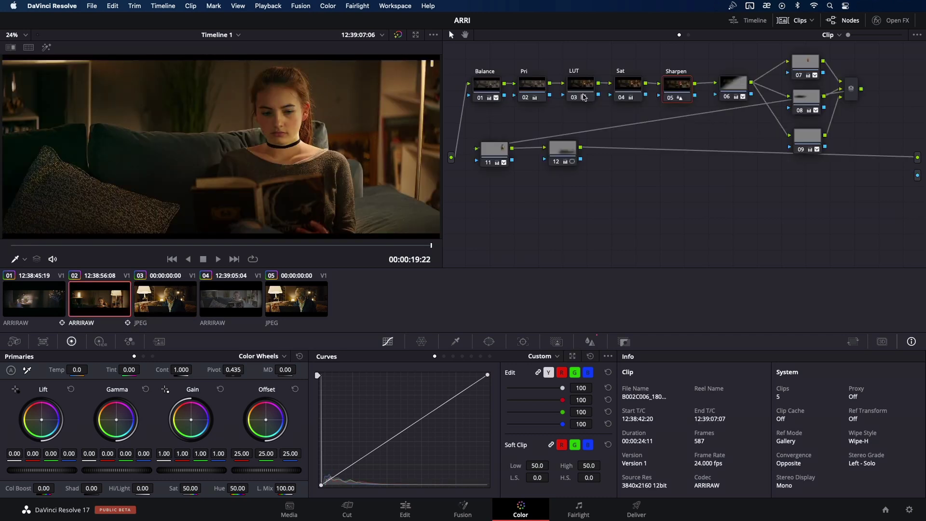
Select the ungraded clip 04 and open the video scopes alongside the viewer
click(229, 300)
drag(490, 106, 489, 105)
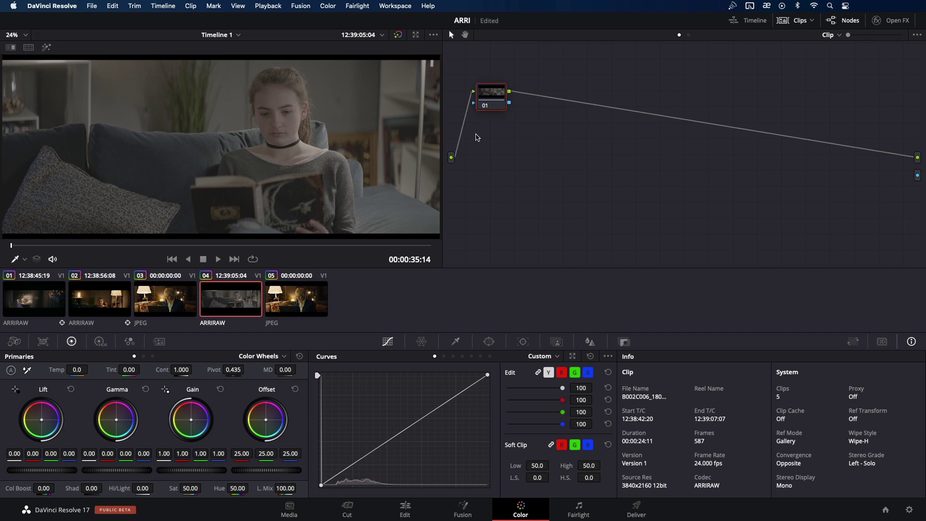
key(super+shift+w)
mouse_move(712, 334)
mouse_down()
mouse_move(699, 332)
mouse_move(715, 334)
mouse_up()
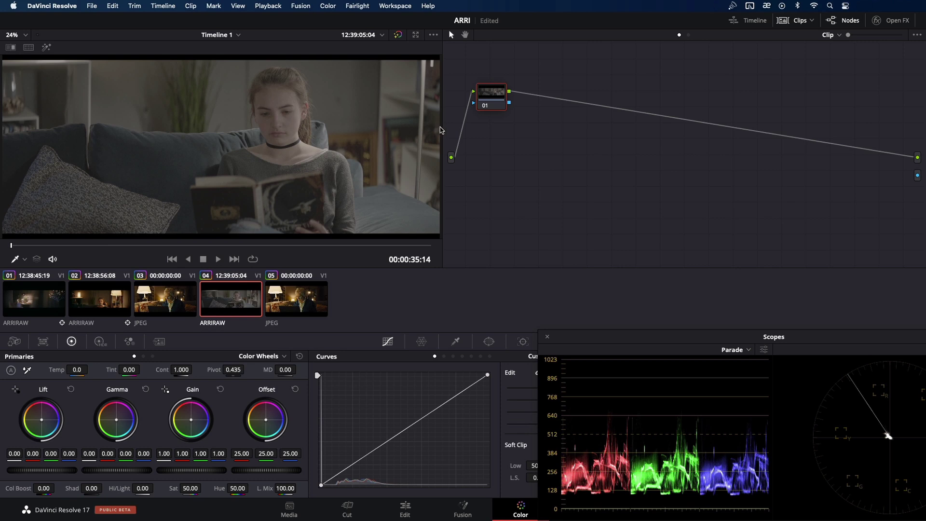
Try grading node 01 without a LUT: pull both custom curve end points inward, set contrast to about 1.3 and temperature to 180
drag(487, 375, 442, 366)
drag(321, 485, 328, 485)
drag(181, 369, 193, 369)
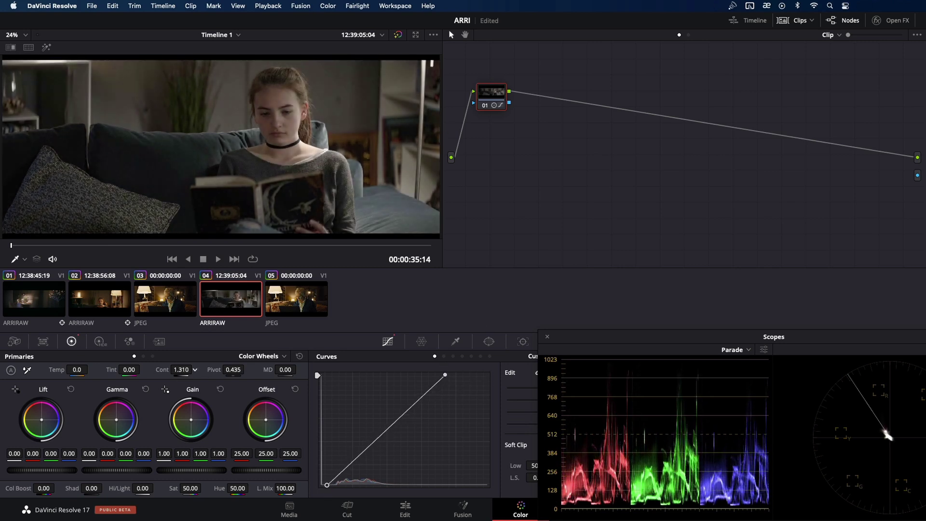
drag(77, 369, 86, 369)
drag(444, 375, 449, 374)
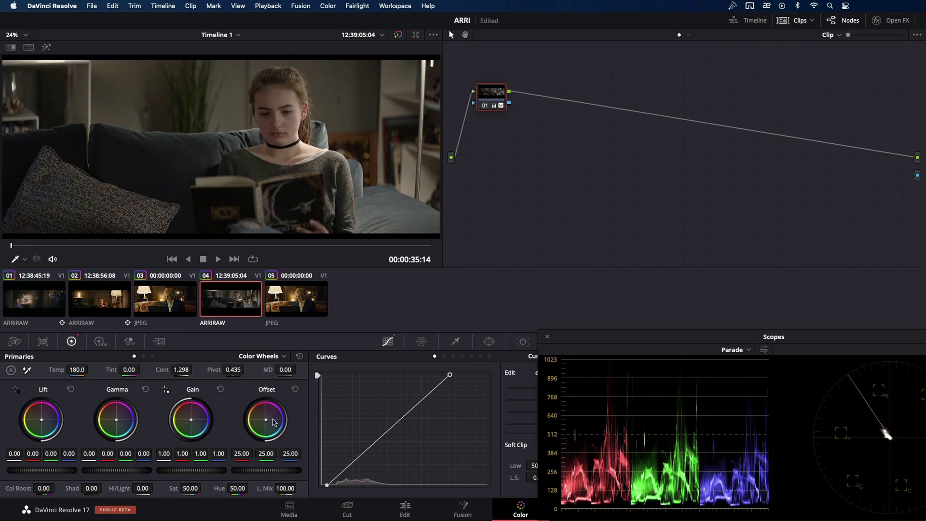
Trim node 01's offset balance to about 24.58, 24.68 and 25.62, lower gamma to -0.01 and raise saturation to 57
drag(266, 422, 268, 423)
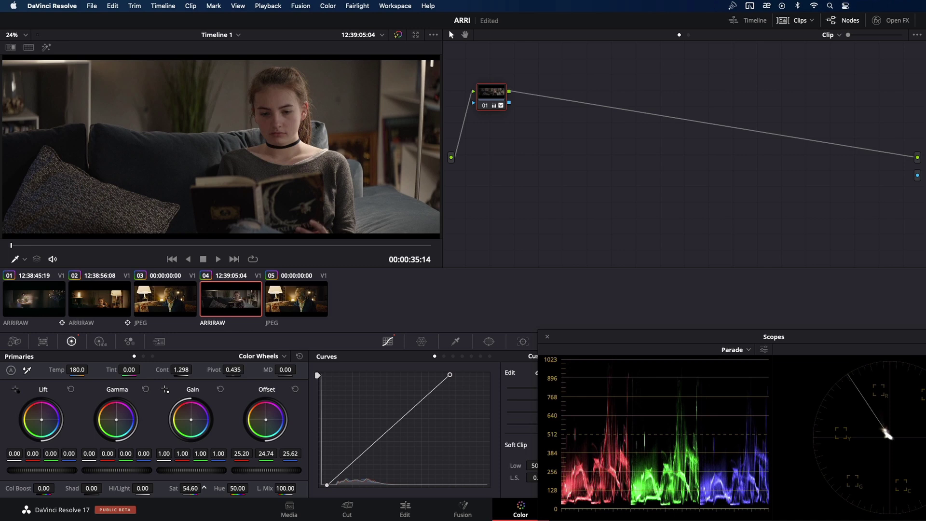
drag(116, 470, 112, 470)
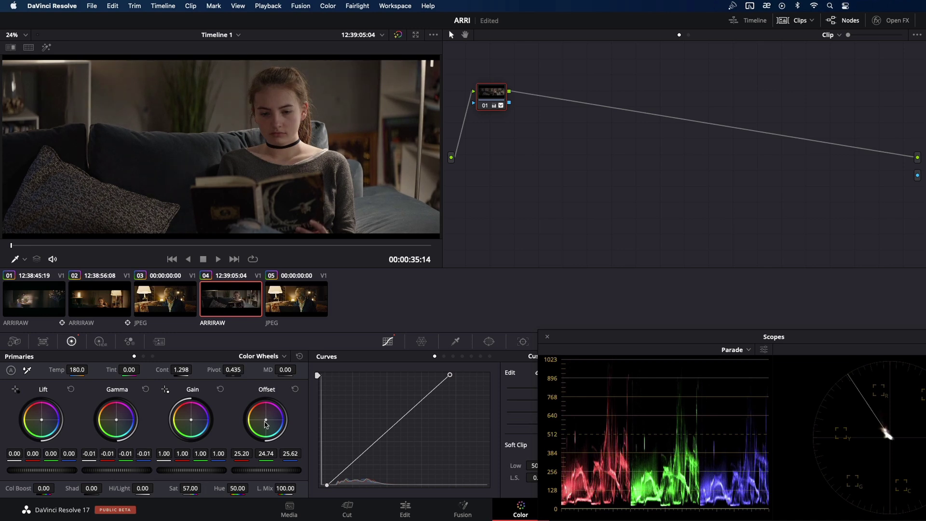
drag(264, 422, 265, 421)
key(super+z)
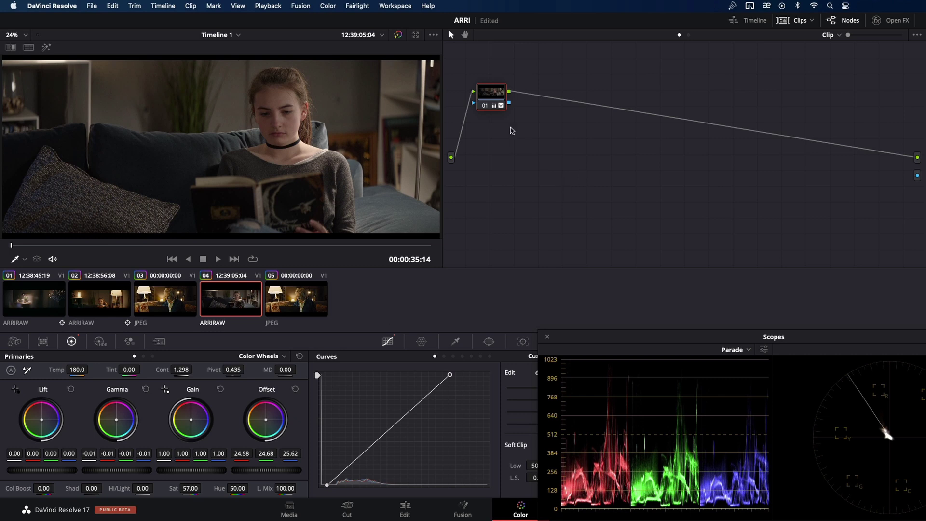
Reset the entire trial grade on node 01
right_click(494, 103)
click(506, 108)
drag(494, 95, 493, 96)
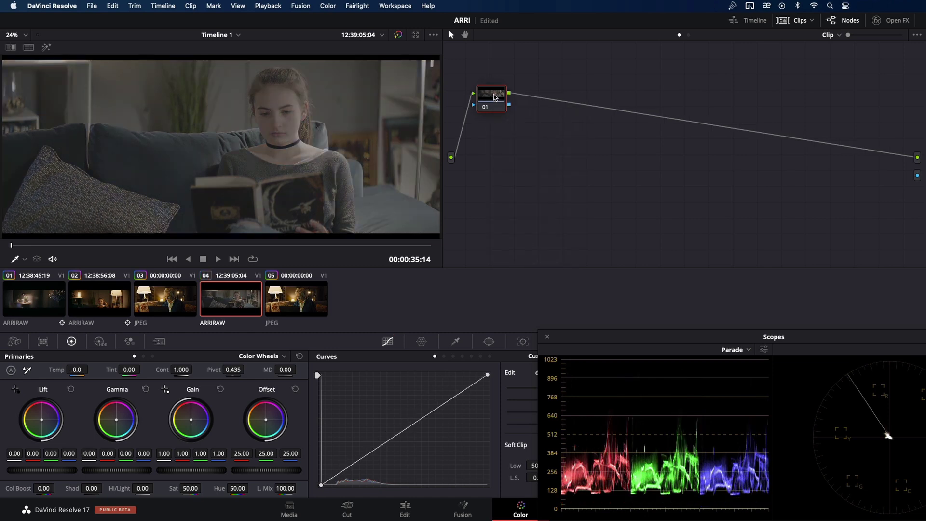
Add two serial nodes after node 01, and apply a LUT to the third node, labelled LUT
key(alt+s)
key(alt+s)
right_click(593, 97)
mouse_move(628, 201)
click(798, 225)
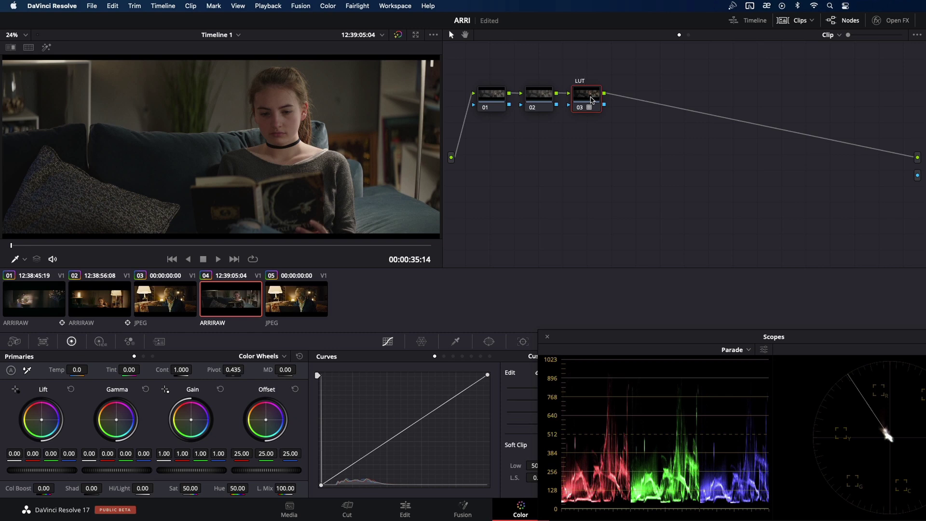
Label node 01 Balance and node 02 Pri
click(492, 98)
click(544, 94)
click(495, 96)
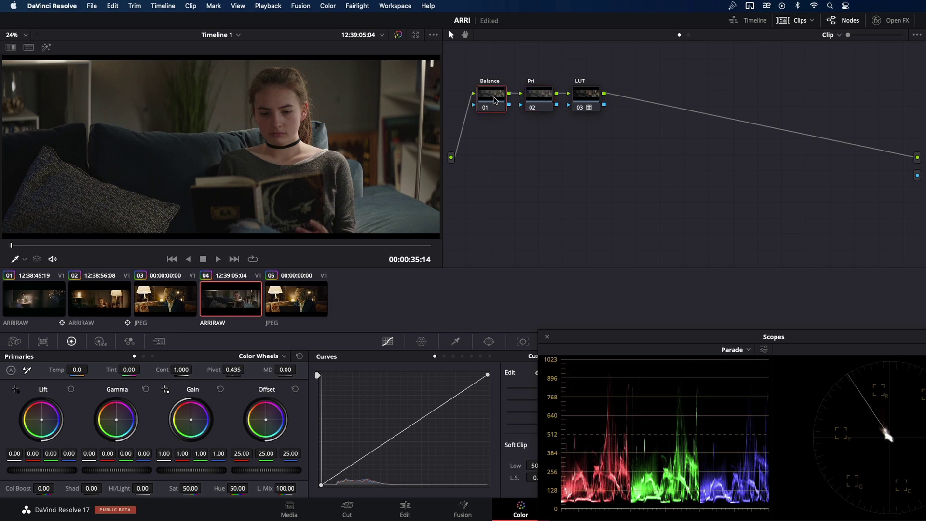
On the Balance node, set the temperature to 330 and move the custom curve's black point slightly inward, using the next clip as reference
key(Down)
key(Up)
drag(90, 369, 103, 369)
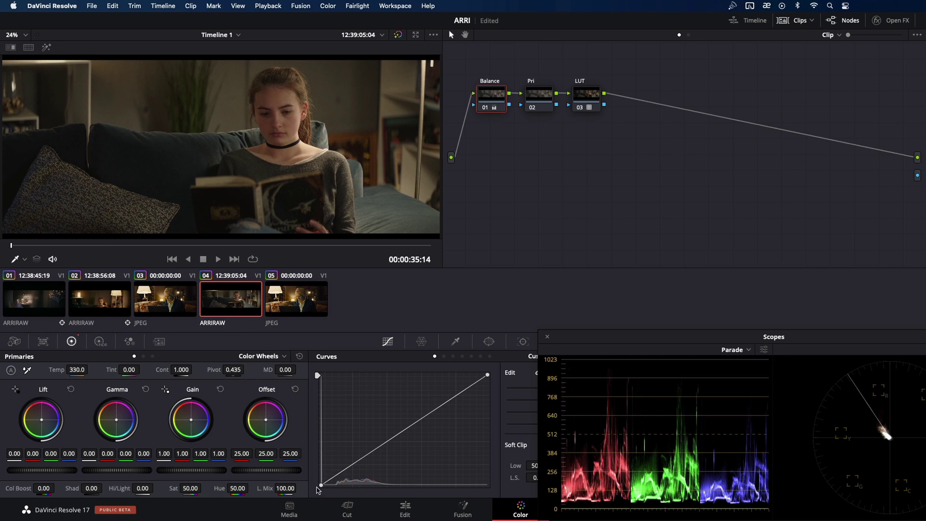
drag(321, 484, 323, 485)
Compare the balanced clip 04 with the reference still in clip 05, checking the black levels on the parade
key(Down)
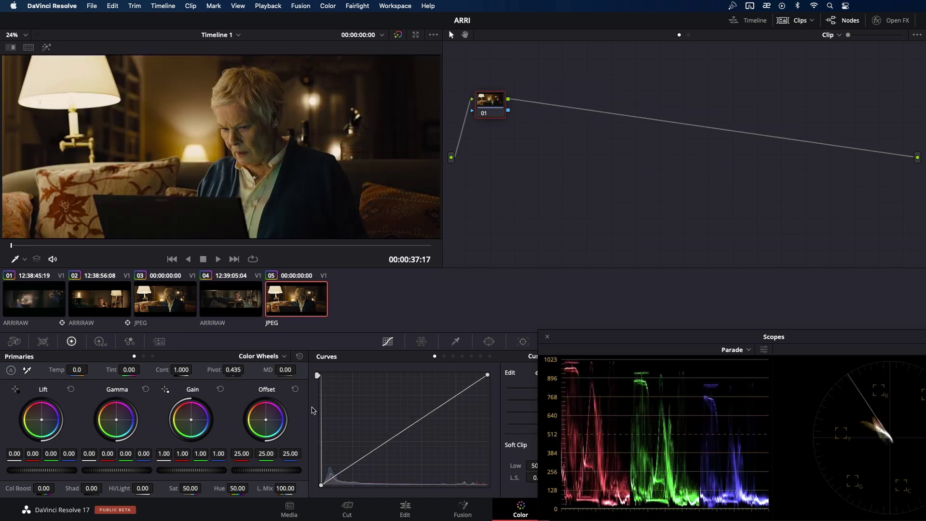
key(Up)
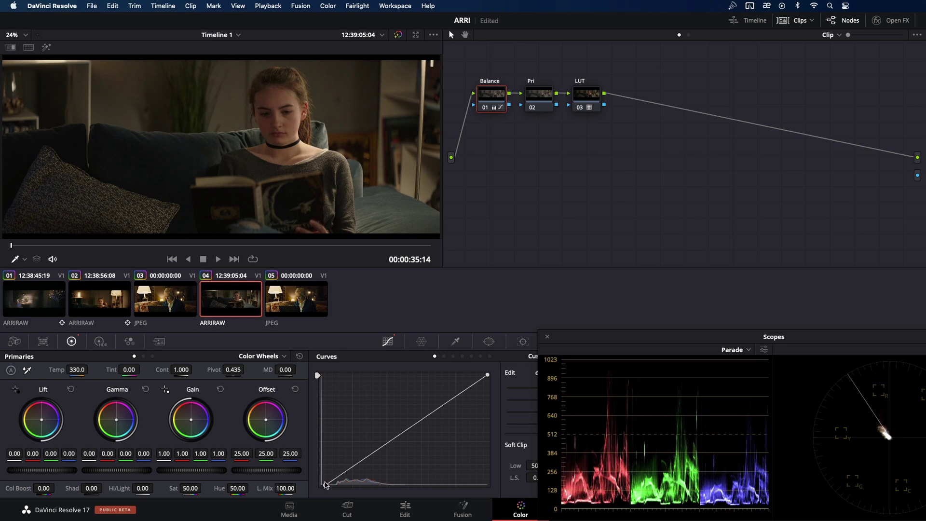
key(Down)
key(Up)
key(Down)
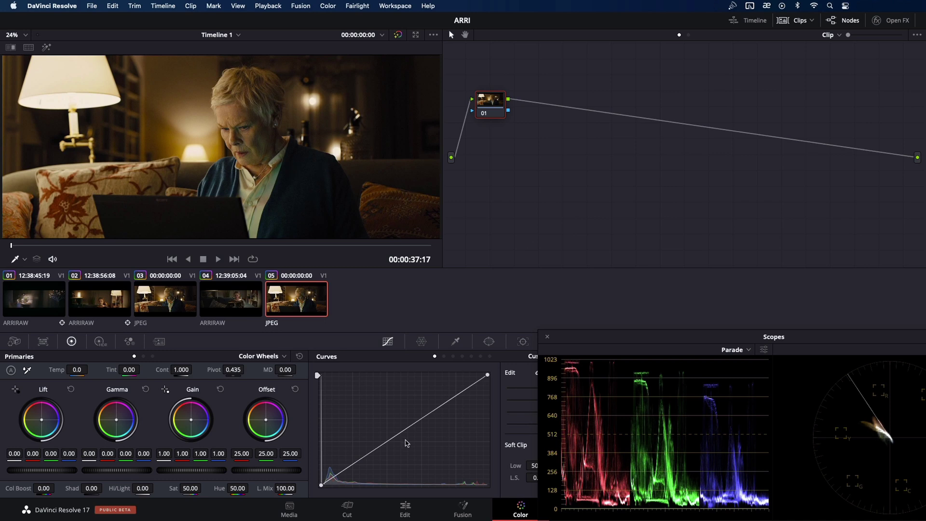
Isolate the face in the reference still with a temporary circular window and highlight to examine its skin tone on the vectorscope
click(488, 340)
click(331, 416)
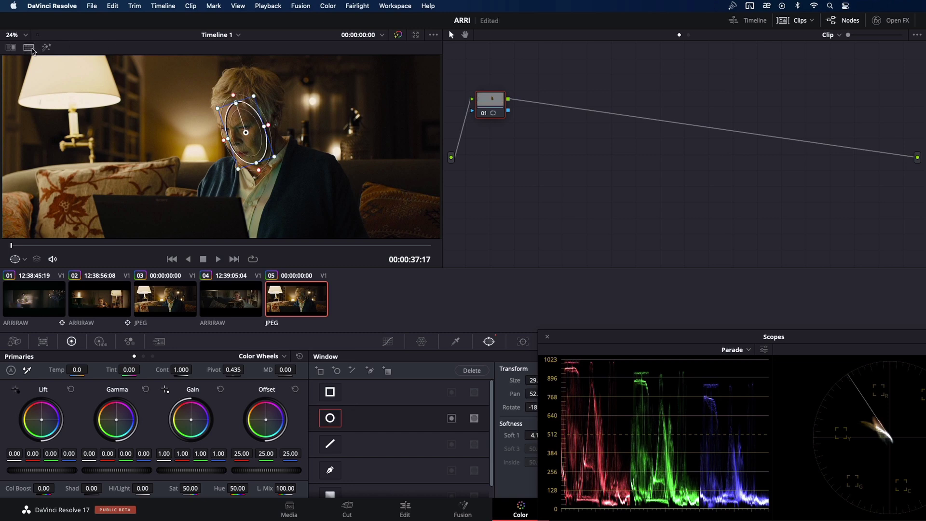
click(47, 47)
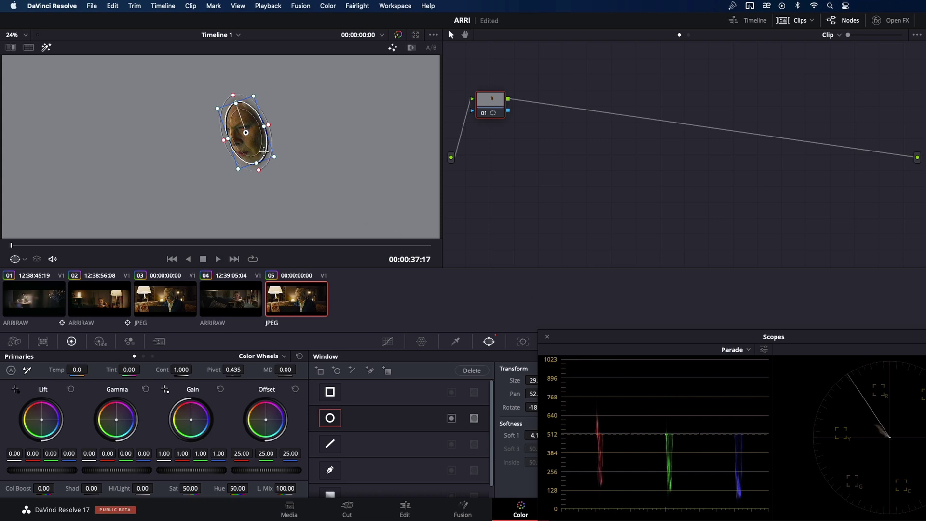
drag(246, 142, 244, 143)
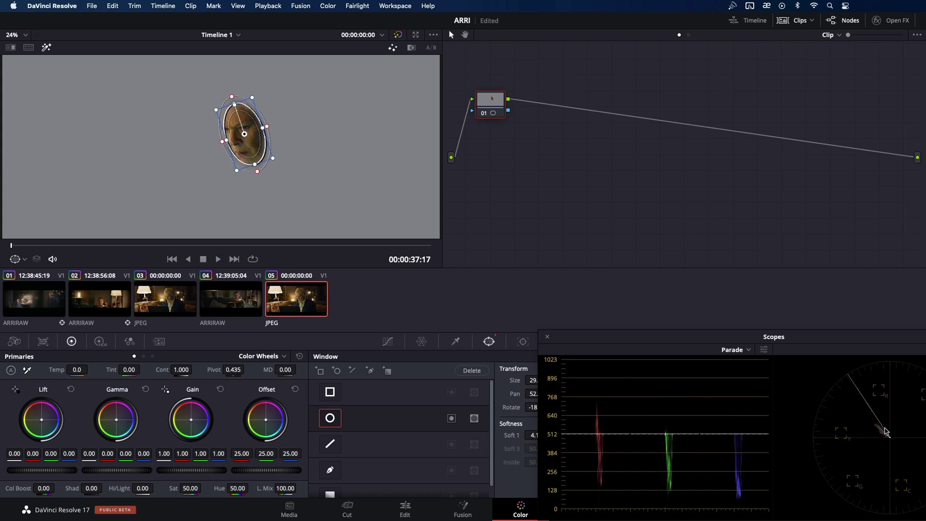
click(46, 48)
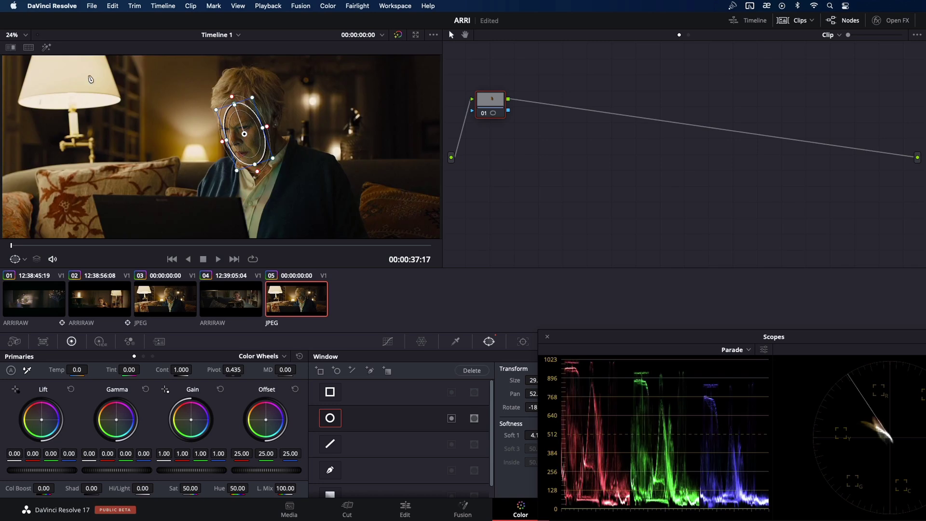
click(336, 423)
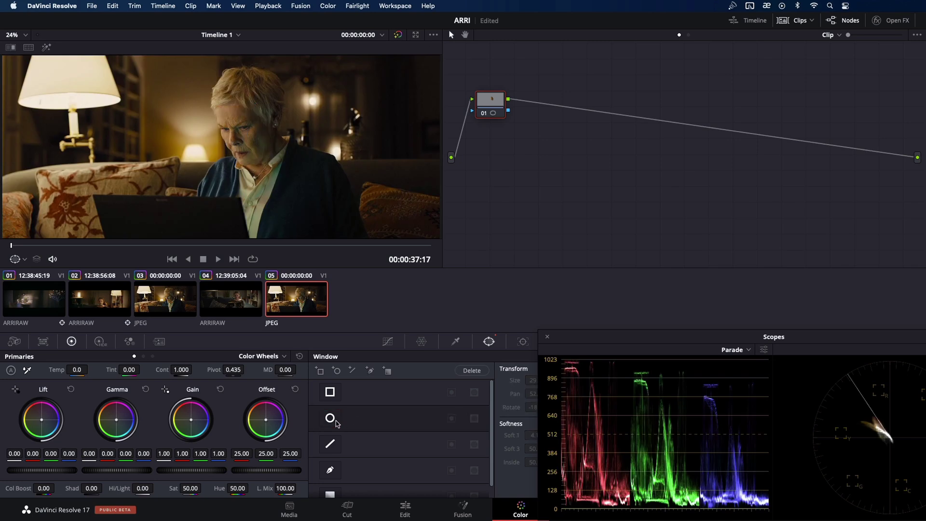
On clip 04's Pri node, warm the gain to red 1.03, green 0.99 and blue 0.99, and set gamma blue to -0.01
click(241, 307)
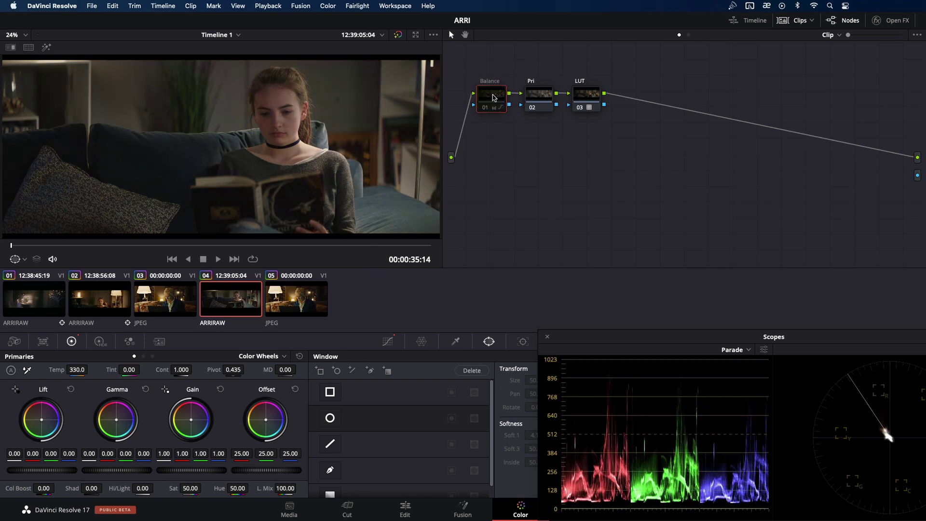
click(535, 99)
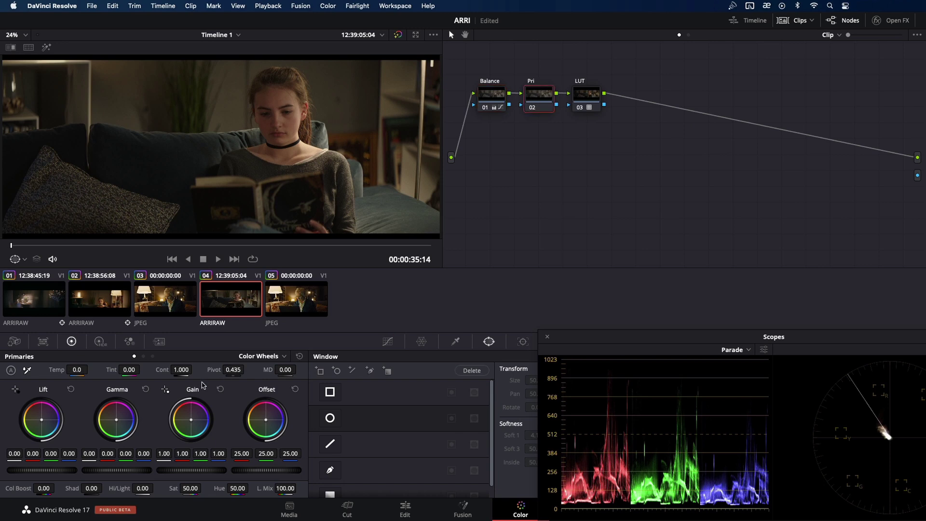
drag(191, 422, 190, 420)
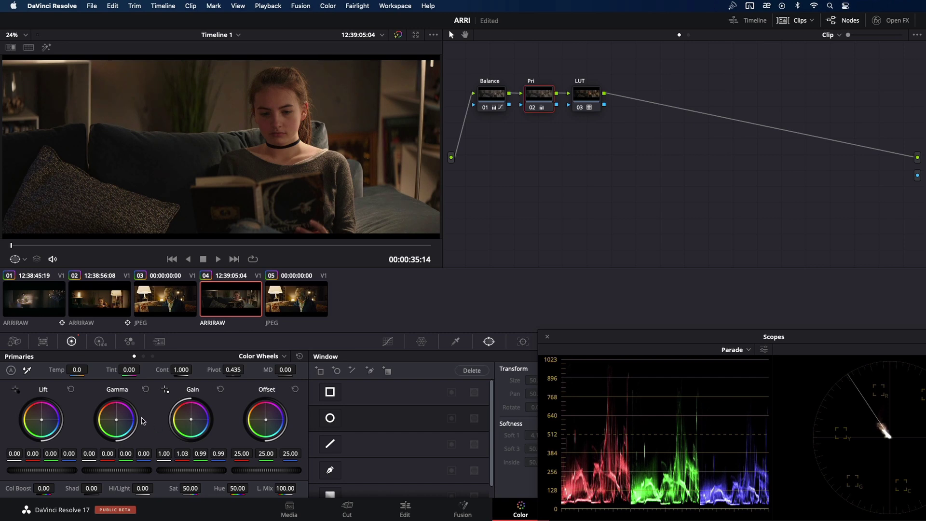
drag(116, 419, 116, 419)
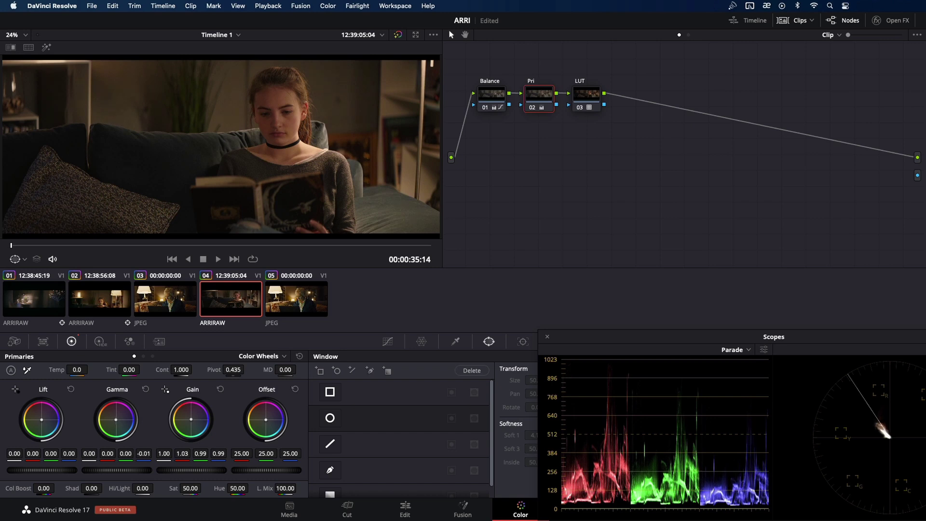
Compare the warmed clip 04 against the reference still in clip 05
key(Down)
key(Up)
key(Down)
key(Up)
Add a serial node after the LUT node and sharpen it with a radius of 0.46 on all channels
click(579, 101)
key(alt+s)
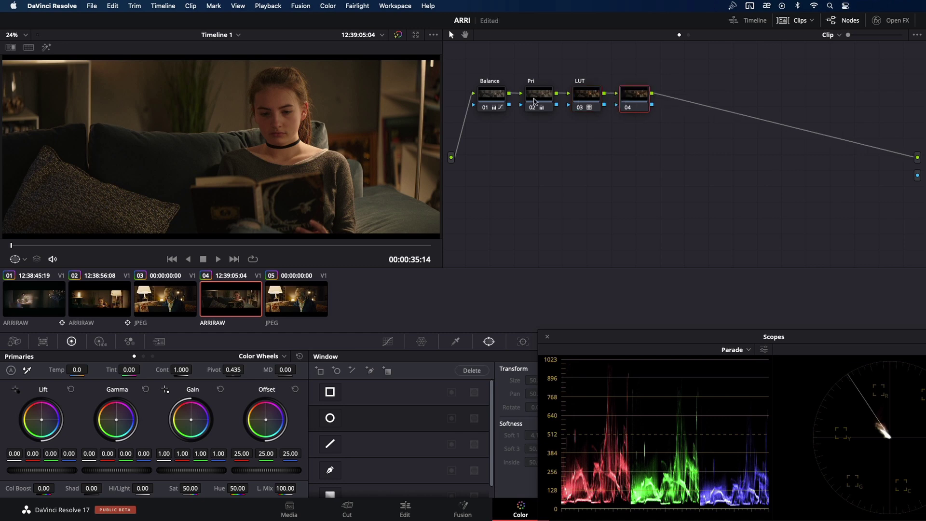
drag(635, 93, 634, 95)
drag(616, 335, 699, 352)
click(590, 343)
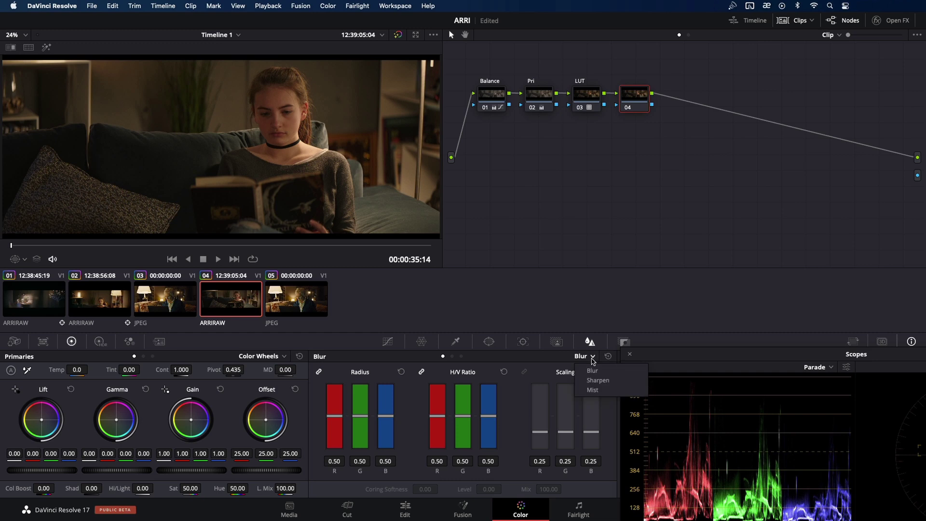
click(597, 380)
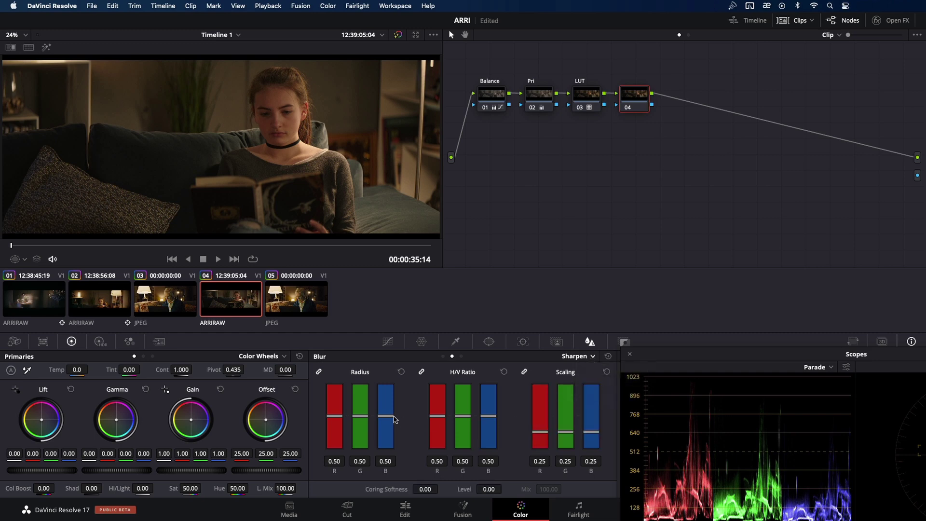
drag(392, 418, 391, 423)
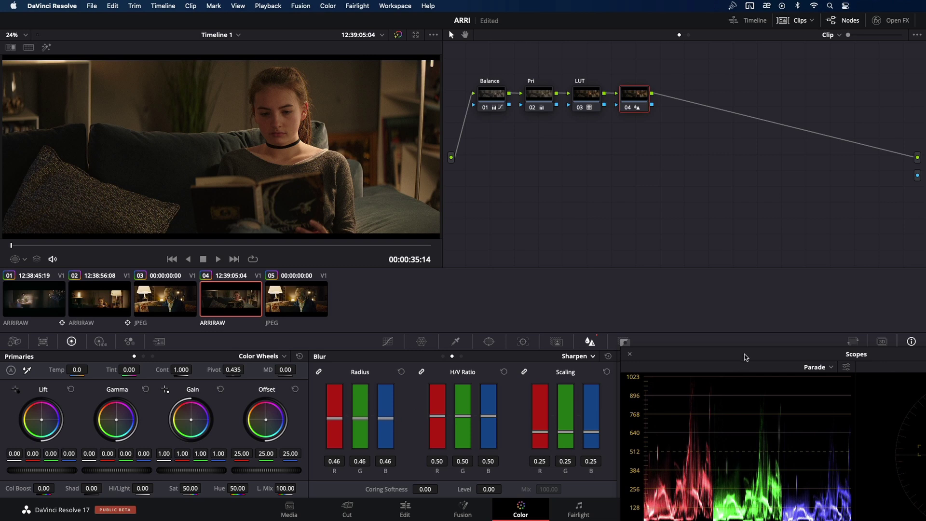
drag(746, 356, 643, 341)
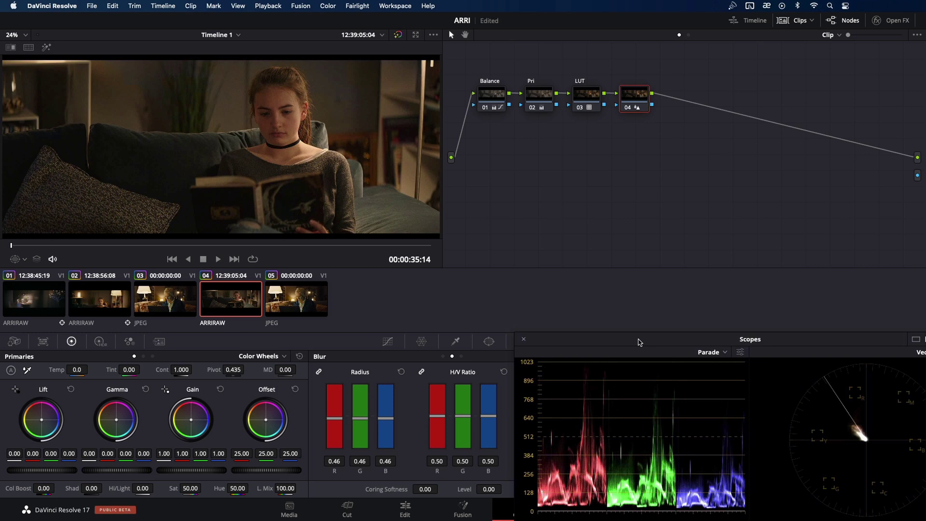
Check the sharpening with the node on and off, label the node Sharpen, and compare the shot with the reference still
key(super+d)
key(super+d)
key(super+d)
key(super+d)
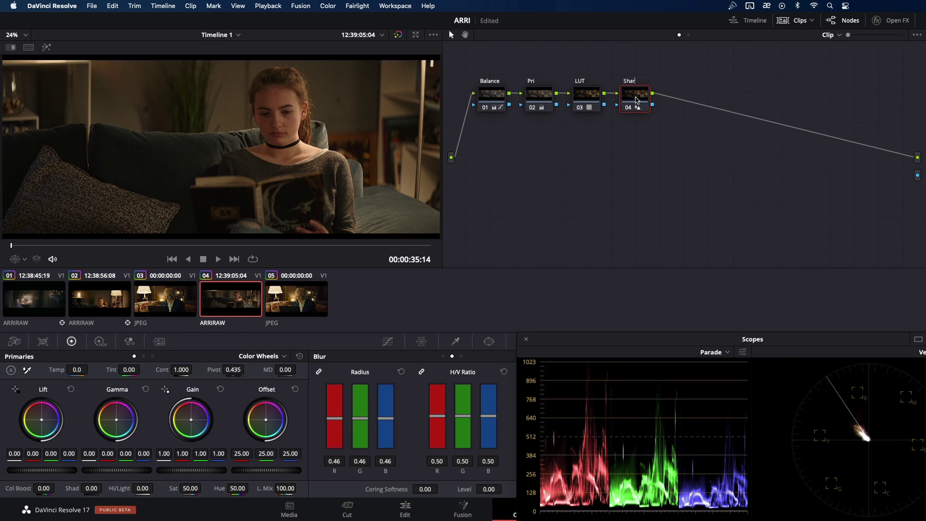
key(Return)
key(Down)
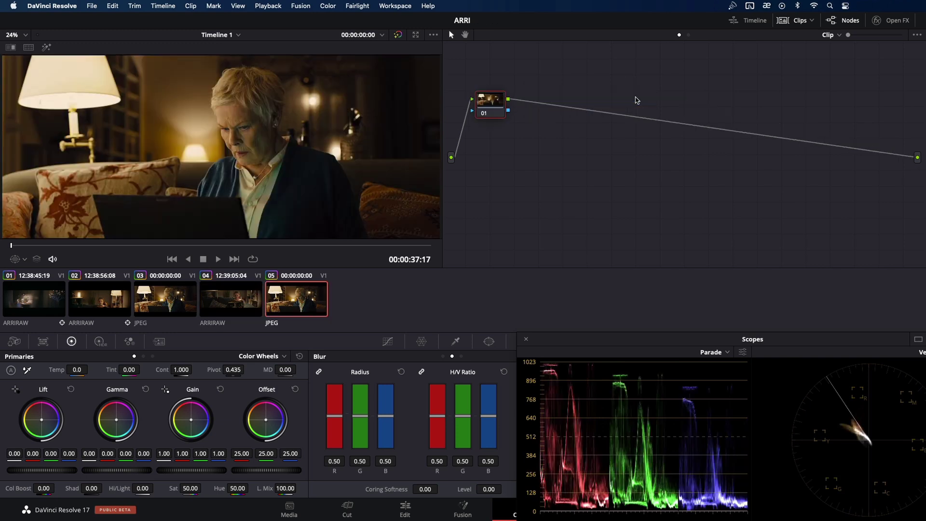
key(Up)
Add a serial node labelled Sat after the Sharpen node, set its saturation to 54.40, and check against the reference still
key(alt+s)
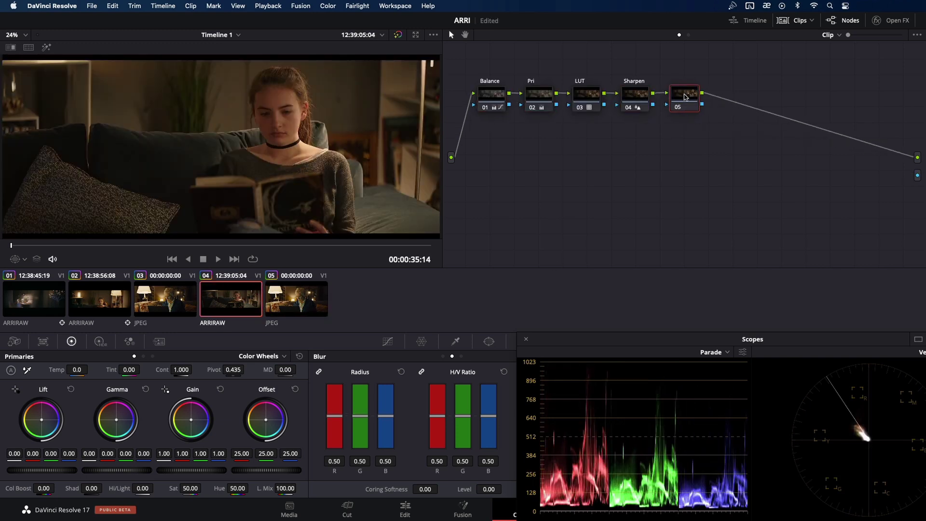
text(Sat)
drag(204, 487, 208, 488)
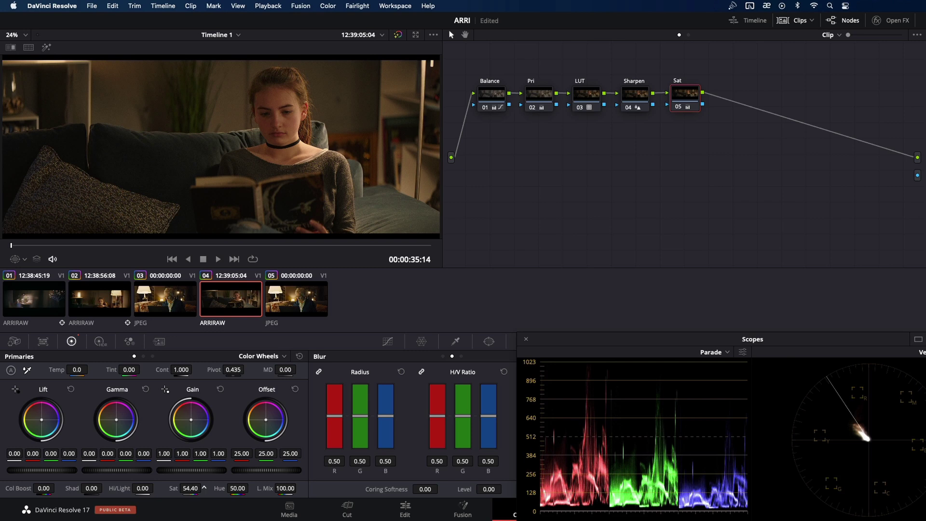
key(Down)
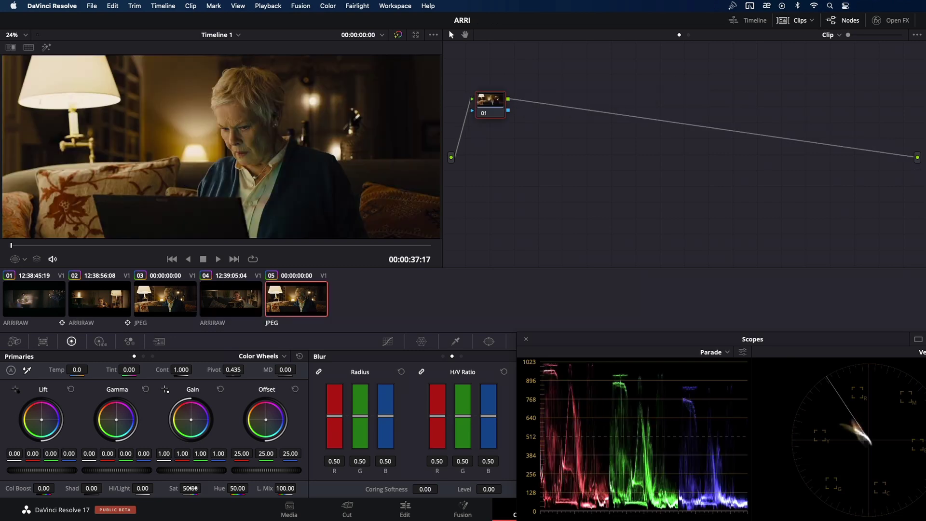
Return to clip 04, add a serial node after the Sat node, and add two layer nodes beneath it
key(Up)
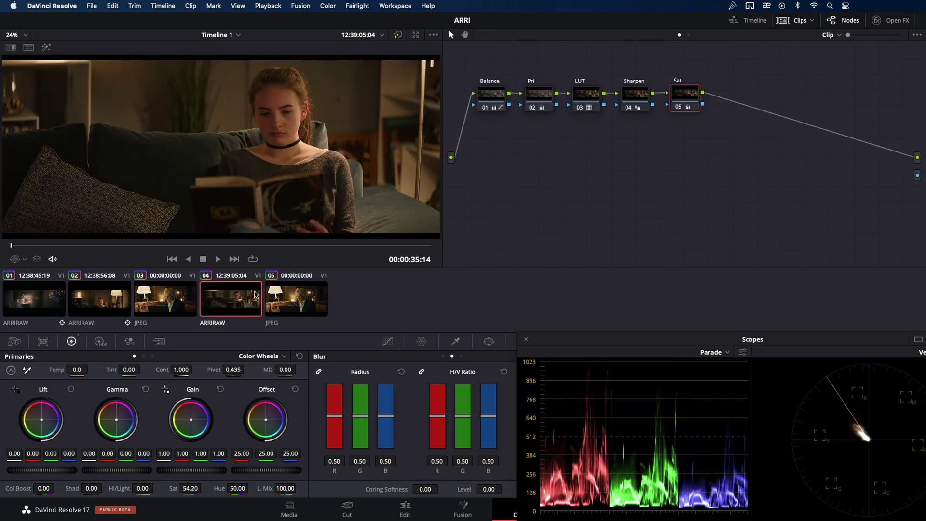
drag(683, 97, 683, 95)
key(alt+s)
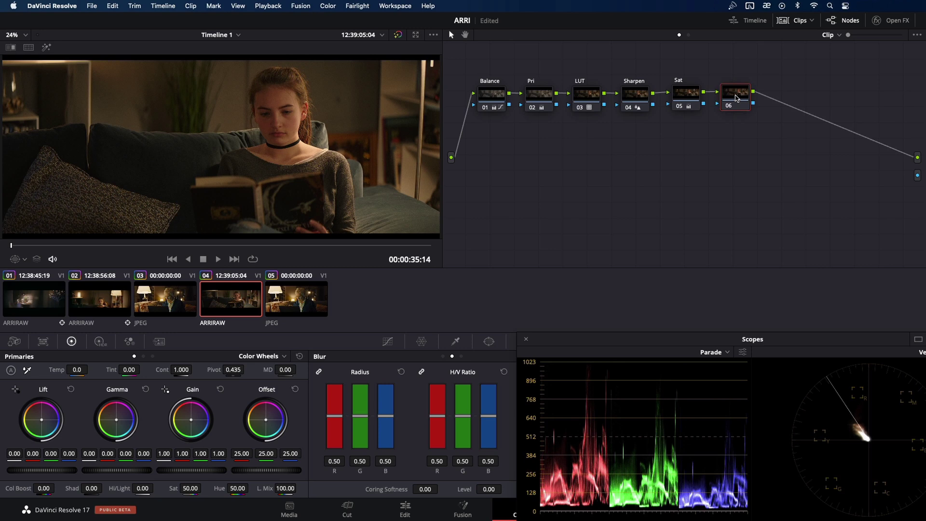
key(alt+l)
key(alt+l)
Add a circular window on node 06 and shape it into a narrow, slightly tilted oval over the girl's face
click(735, 96)
click(488, 341)
click(330, 417)
scroll(167, 201, down, 2)
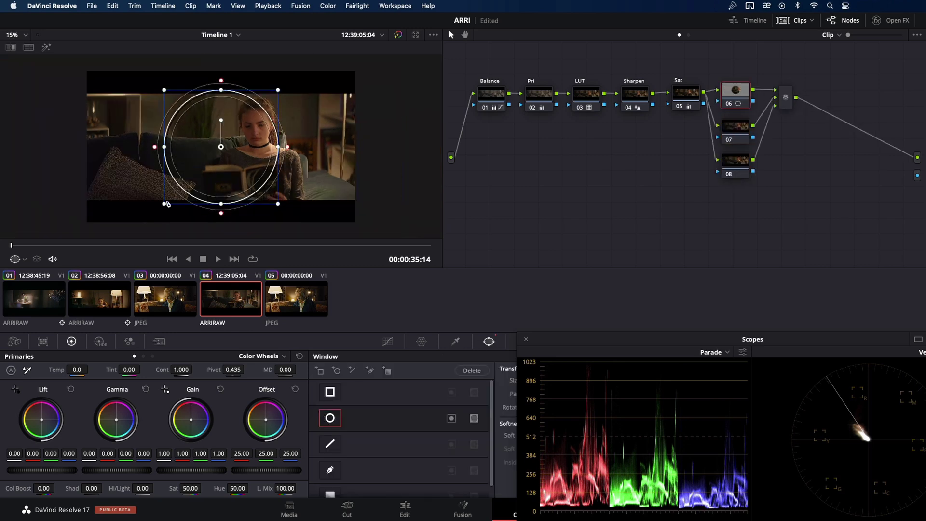
scroll(209, 173, up, 3)
drag(165, 203, 267, 146)
drag(226, 173, 240, 160)
drag(239, 119, 256, 120)
drag(279, 68, 273, 69)
drag(292, 124, 266, 112)
drag(290, 151, 291, 158)
drag(291, 153, 290, 158)
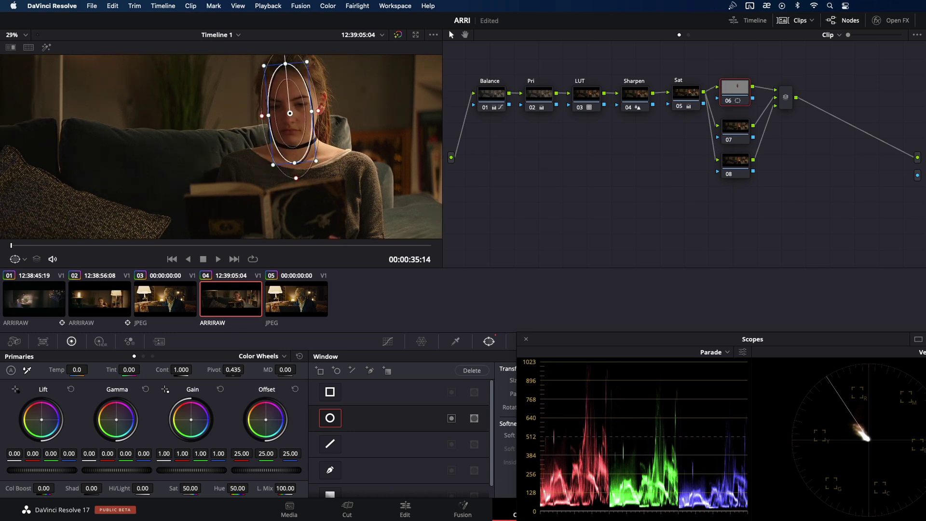
Raise node 06's gain to 1.27 and its Hi/Light to 27.50 to brighten the face
drag(191, 469, 222, 470)
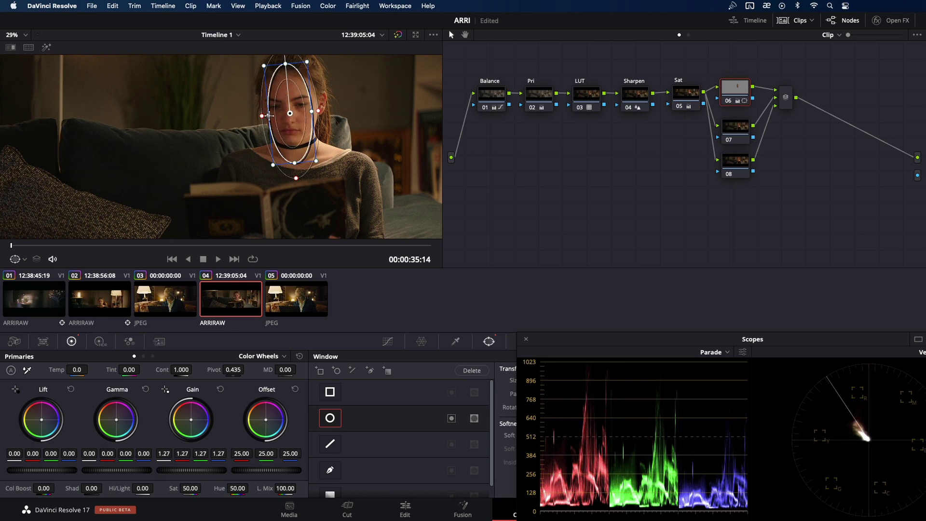
drag(269, 116, 269, 115)
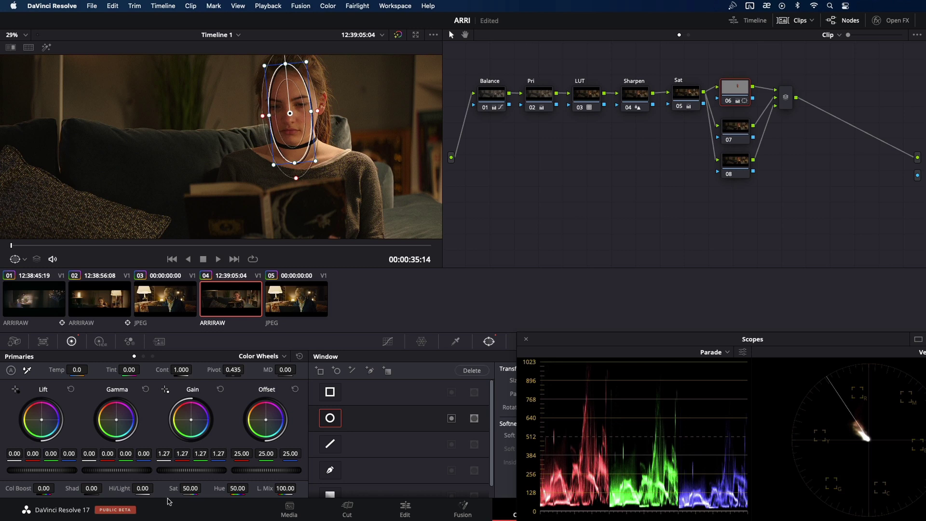
drag(142, 488, 142, 488)
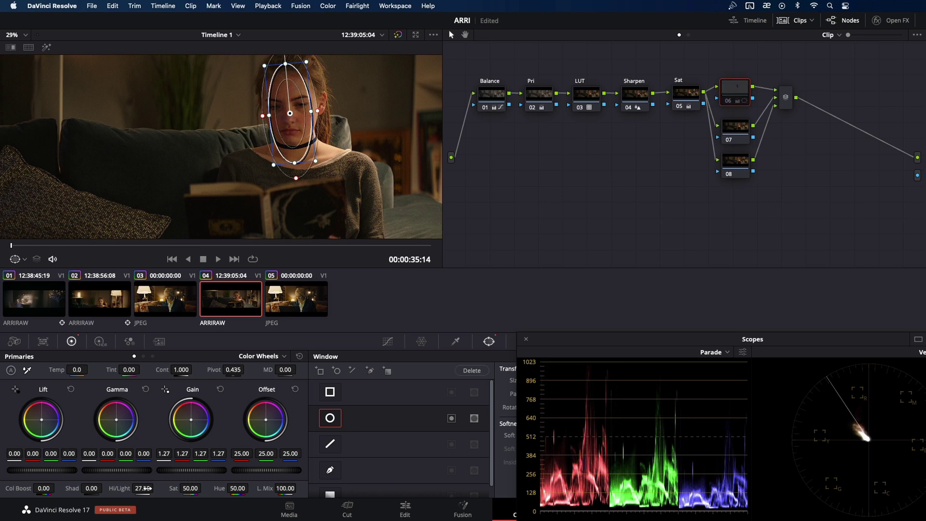
Set the face window's Soft 1 to 7.07 and compare the shot with the reference still in clip 05
drag(562, 350, 616, 354)
drag(540, 430, 608, 433)
click(316, 287)
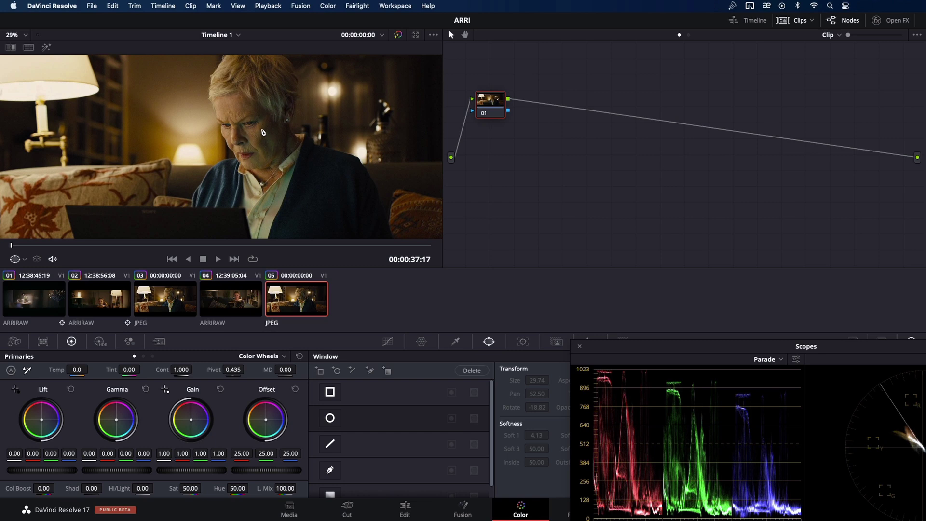
drag(766, 342, 751, 340)
key(Up)
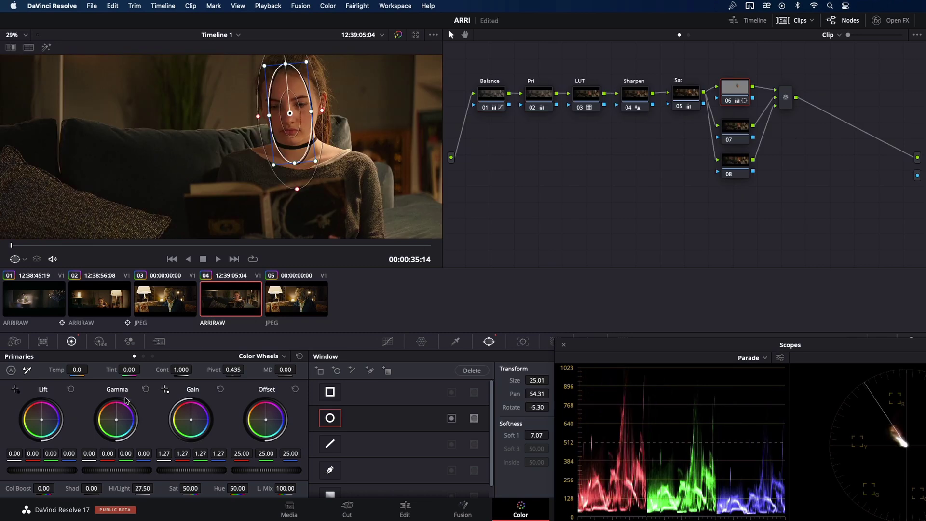
Set node 06's lift to -0.02 and its gamma to -0.03 red and 0.01 green, comparing repeatedly with the reference still
drag(65, 470, 51, 470)
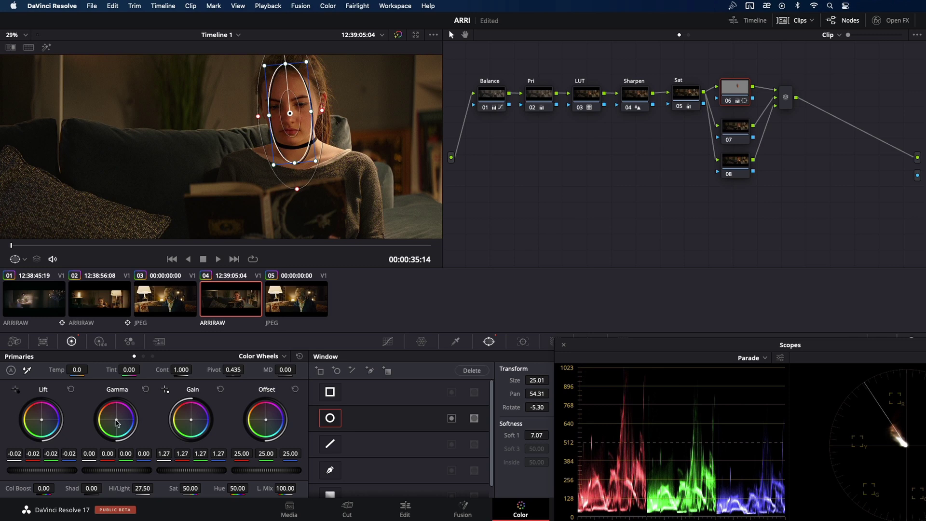
drag(115, 422, 115, 423)
key(Down)
key(Up)
key(Down)
key(Up)
key(Down)
key(Up)
key(Down)
key(Up)
Set node 06's gain to 1.30 red, 1.32 green and 1.34 blue, with Hi/Light 46.00 and saturation 47.80, checking against the reference
drag(193, 470, 199, 470)
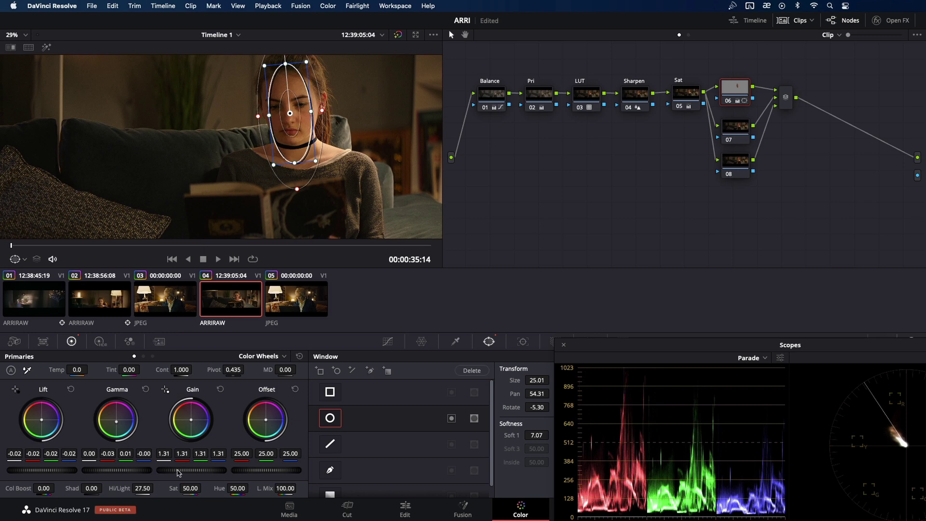
key(Up)
key(Down)
drag(190, 420, 192, 421)
key(Down)
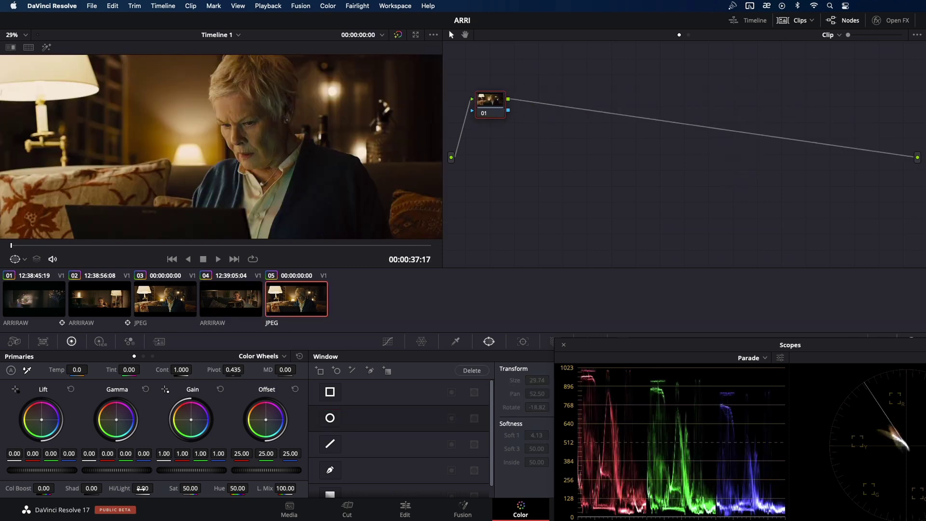
key(Up)
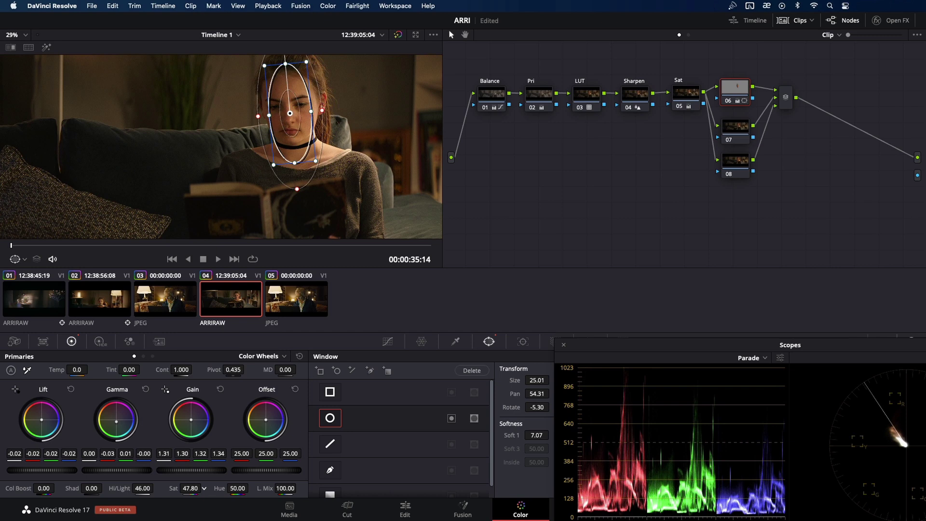
key(Down)
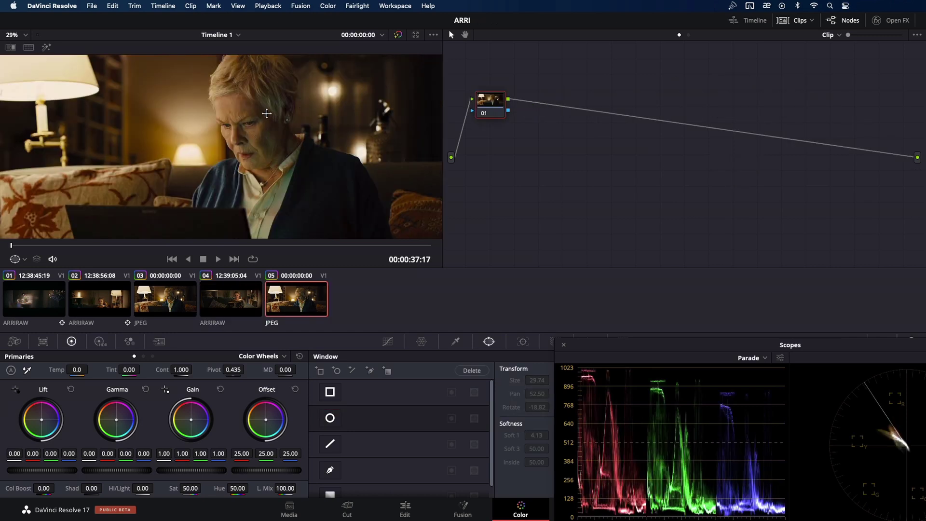
key(Up)
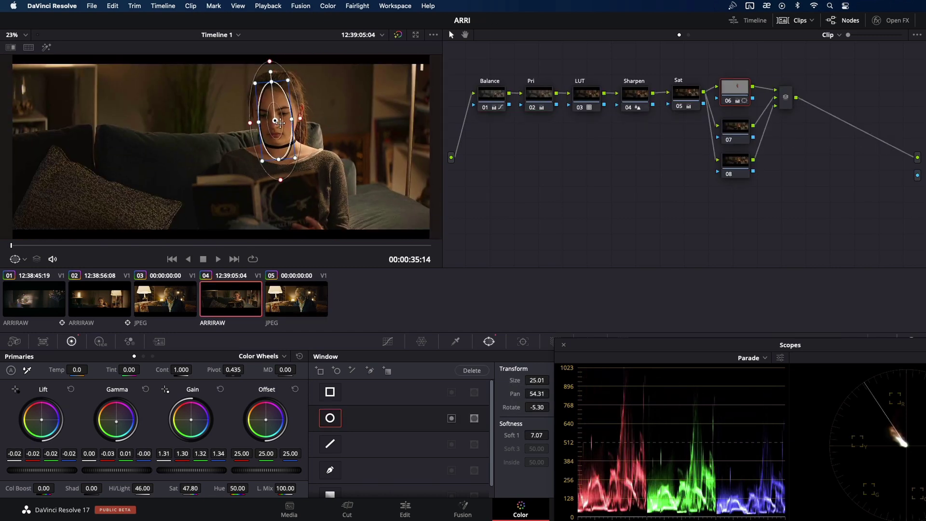
Set node 06's Hi/Light to 56.50 and lower the exposure of the Light zone with the HDR wheels
scroll(280, 123, up, 3)
scroll(280, 123, down, 2)
scroll(280, 123, down, 2)
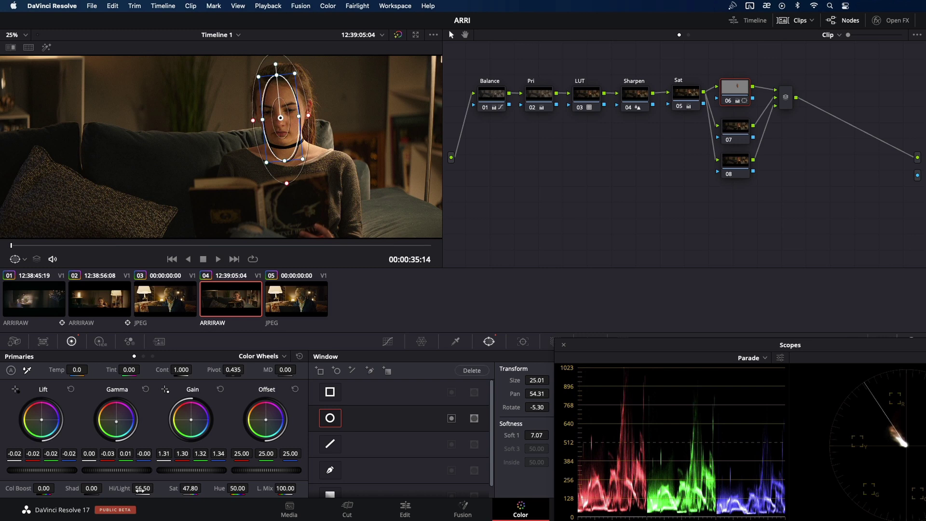
click(99, 341)
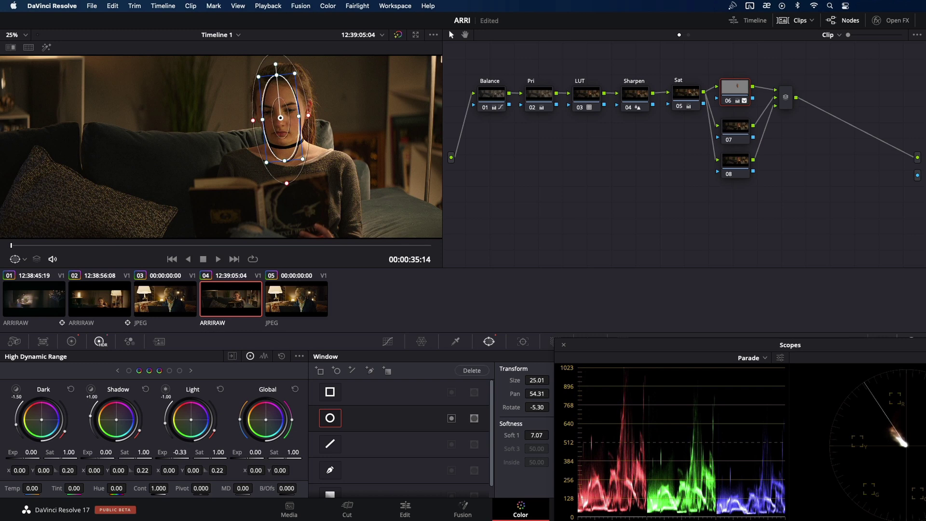
double_click(177, 458)
key(Down)
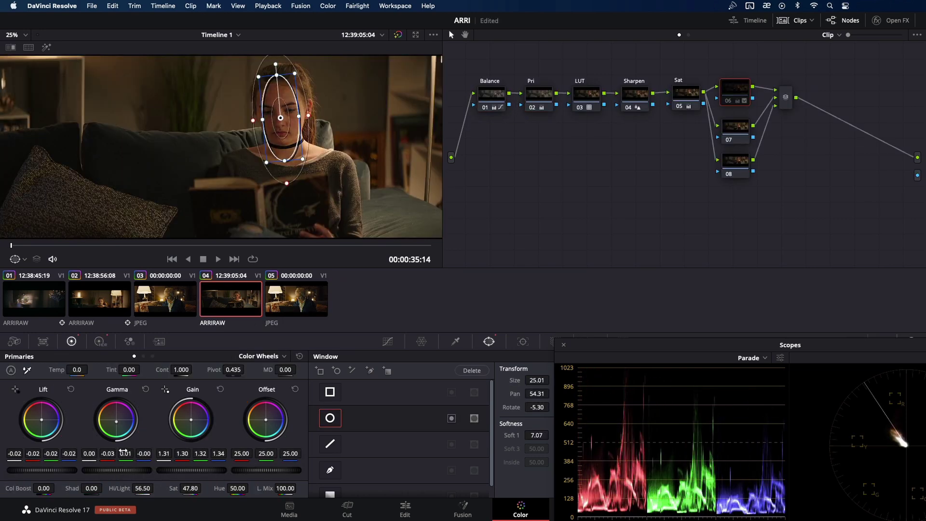
Re-enable node 06, shift its offset to 24.65 red, 24.94 green and 23.91 blue, and check against the reference still
key(super+d)
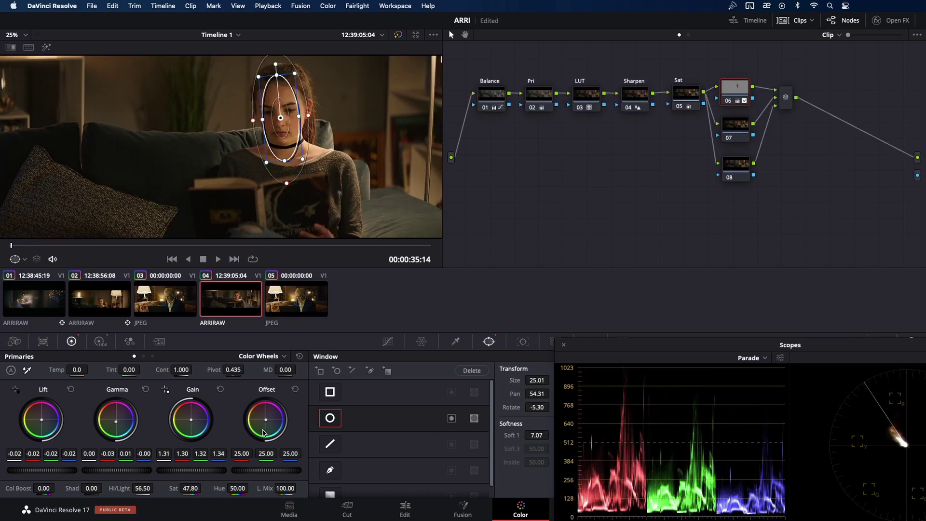
drag(264, 432, 262, 430)
key(Down)
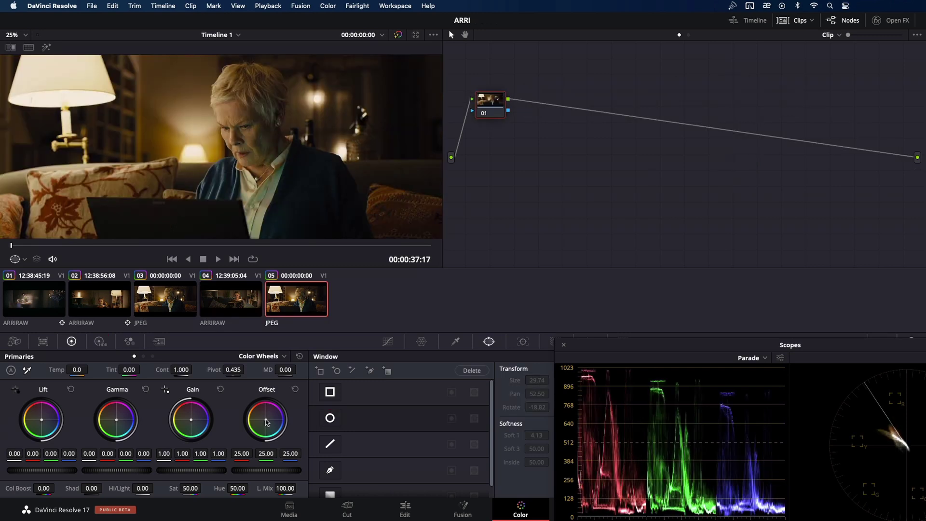
key(Up)
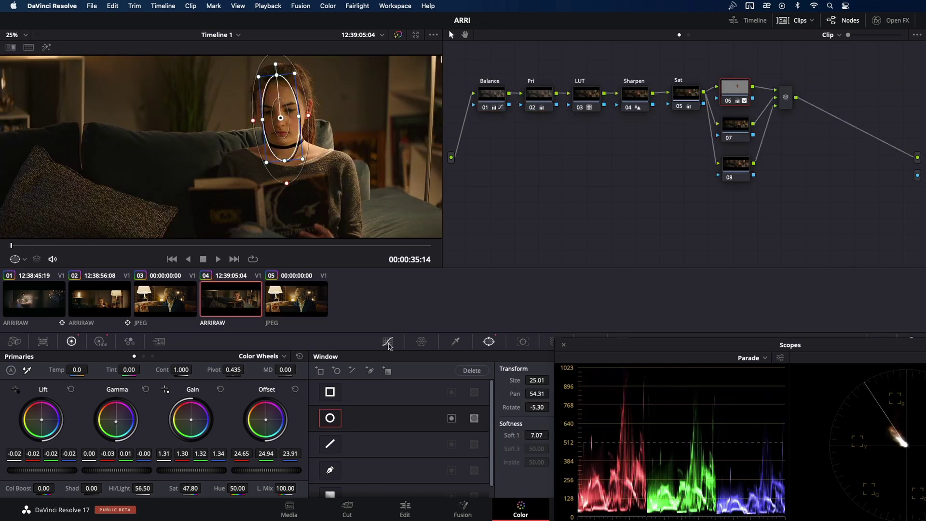
Add three points to node 06's custom curve, lift the midtones and highlights slightly, and set saturation to 46.40
click(387, 341)
click(355, 465)
click(411, 426)
click(452, 396)
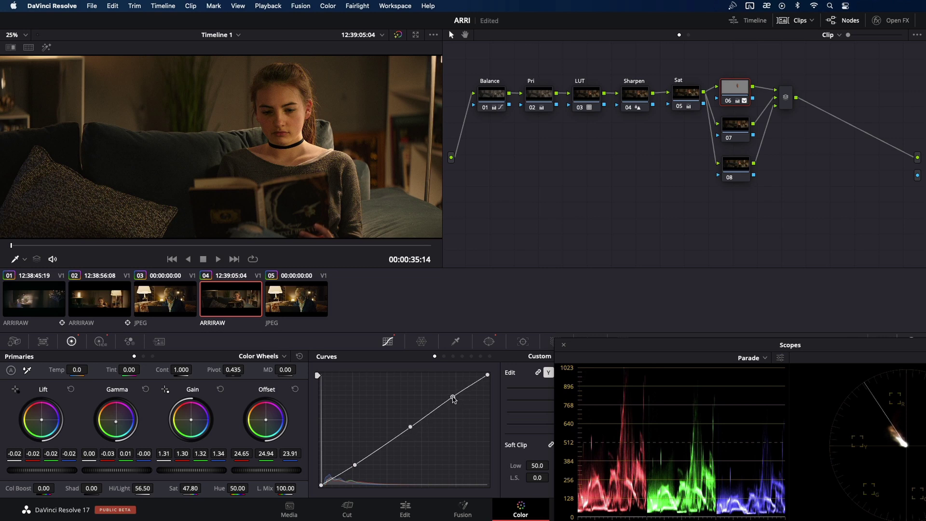
drag(453, 395, 454, 395)
drag(410, 426, 409, 425)
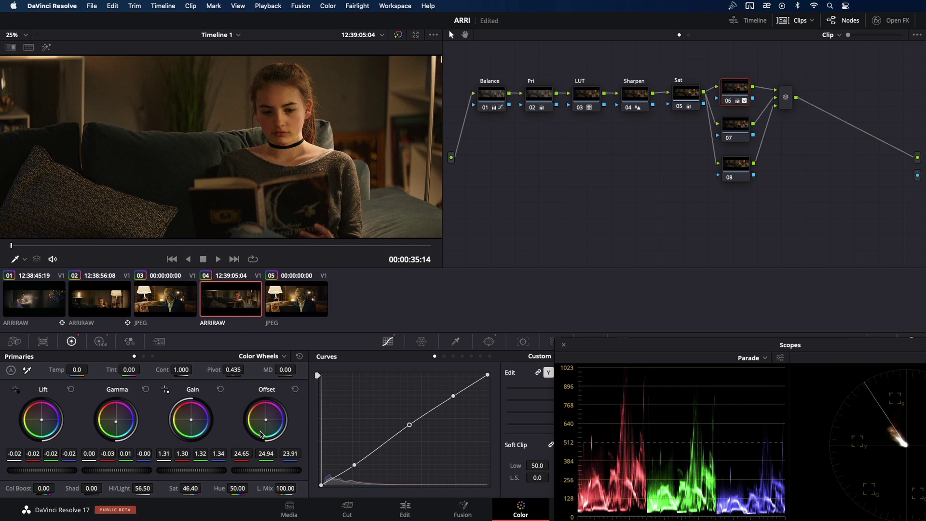
key(Down)
key(Up)
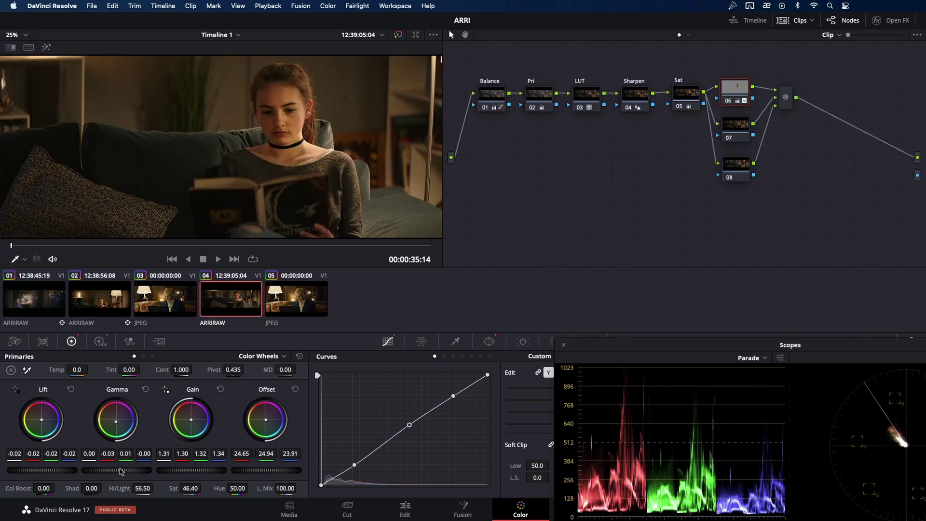
Fine-tune node 06's gamma level and gain colour balance, saving the project and checking against the reference still
drag(116, 470, 120, 471)
key(super+s)
drag(192, 419, 191, 419)
key(Down)
key(Up)
Add a circular window on node 07 and shape it into a wide oval over the couch, rotated -9.70 with Soft 1 at 8.03
click(734, 131)
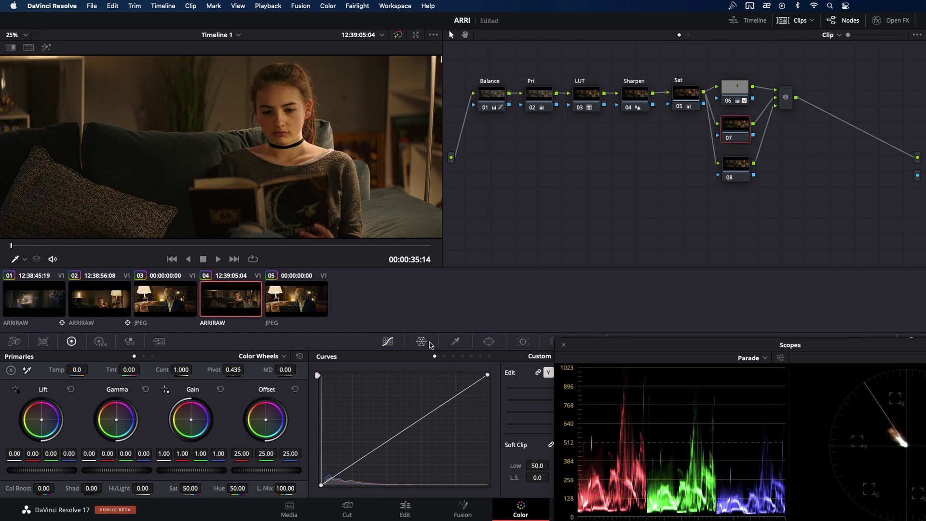
click(488, 342)
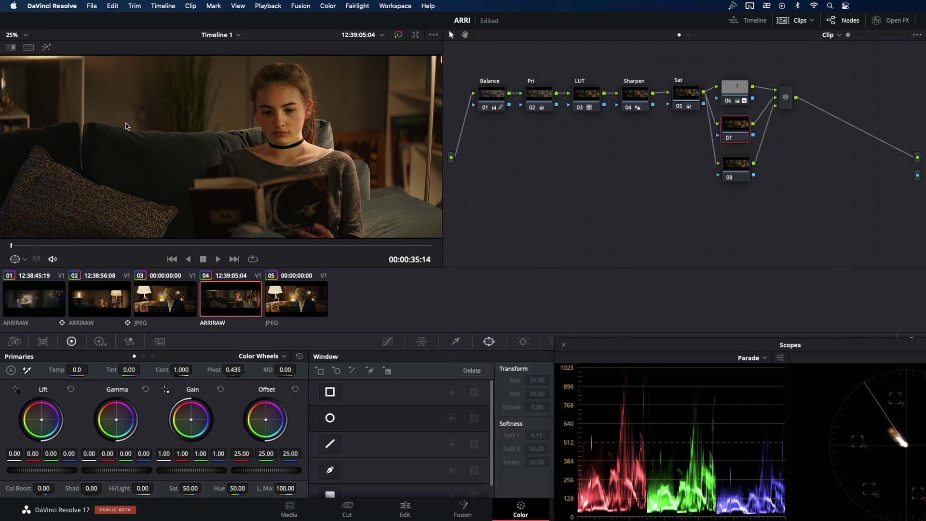
click(329, 418)
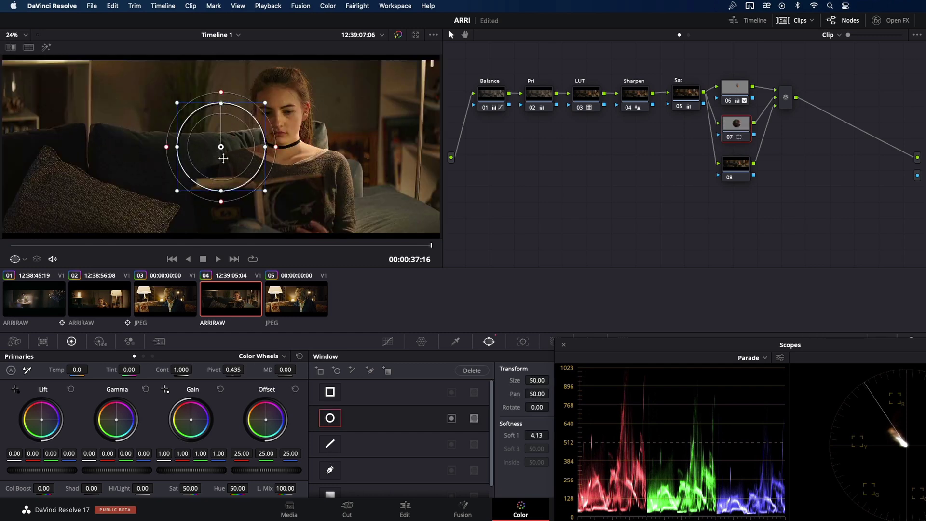
drag(223, 158, 196, 166)
drag(97, 122, 91, 142)
mouse_move(103, 162)
mouse_down()
mouse_move(115, 161)
mouse_move(101, 159)
mouse_up()
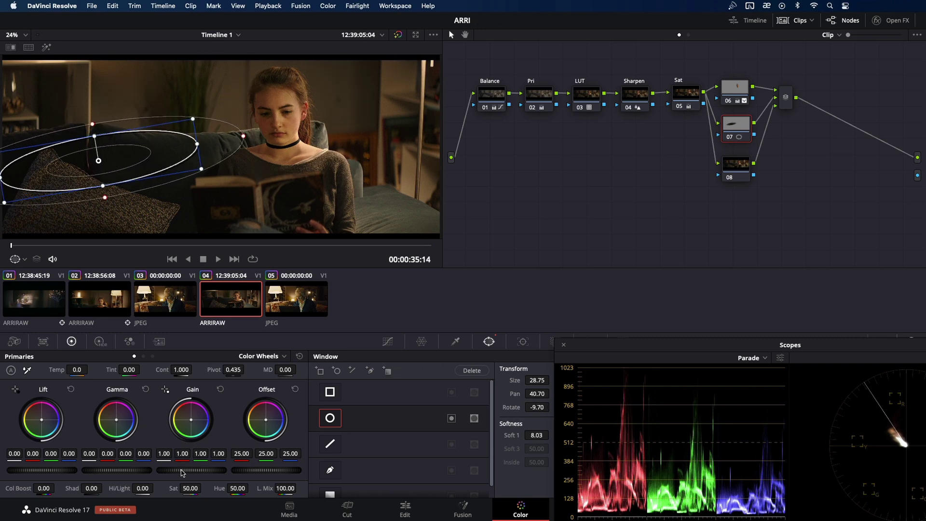
Raise node 07's gain to 1.53 and set the couch window's Soft 1 to 12.63
drag(182, 473, 219, 470)
click(388, 342)
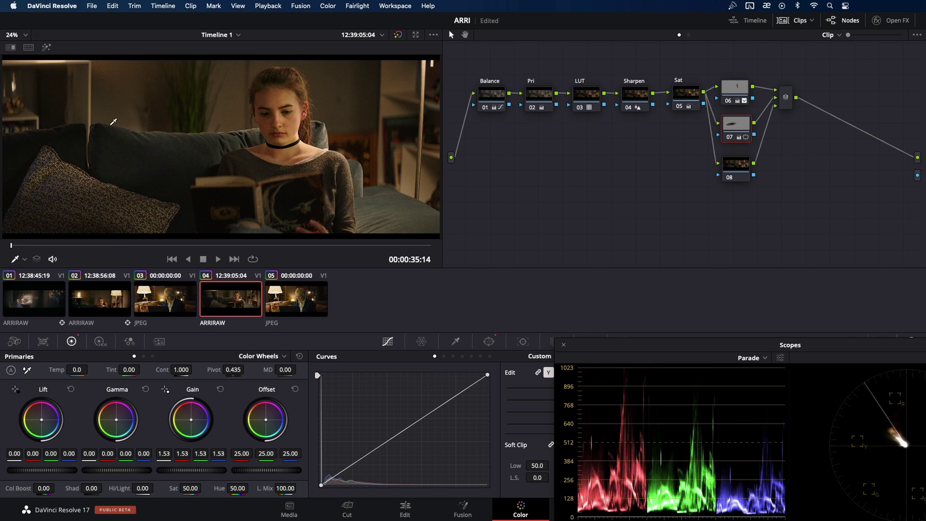
click(488, 341)
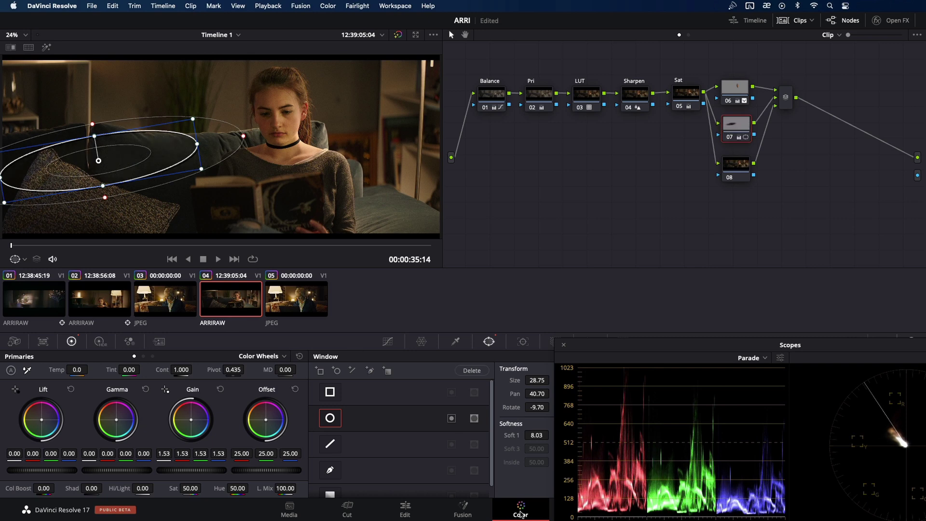
drag(535, 435, 647, 428)
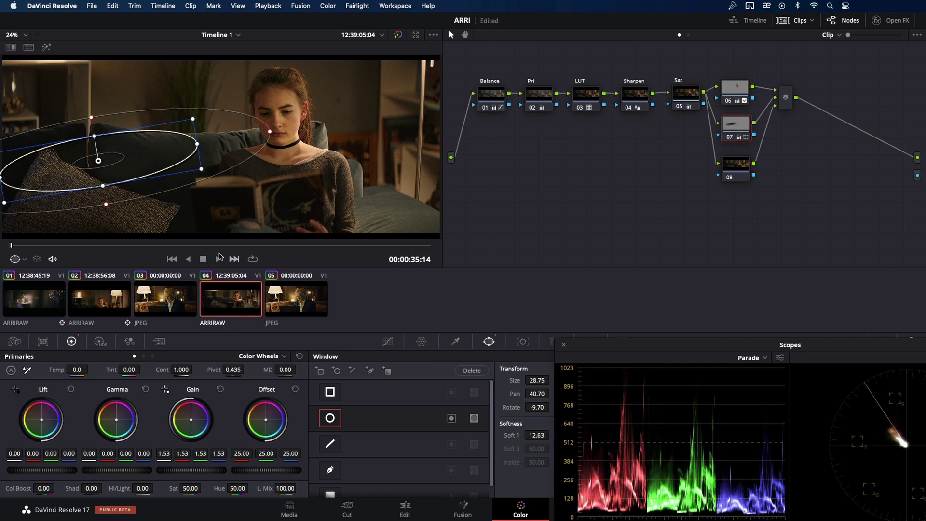
Reshape the couch window to a shorter oval with rotation about -6.79 and pan about 41.32, checking against the reference still
drag(94, 136, 92, 146)
drag(101, 187, 102, 190)
key(Down)
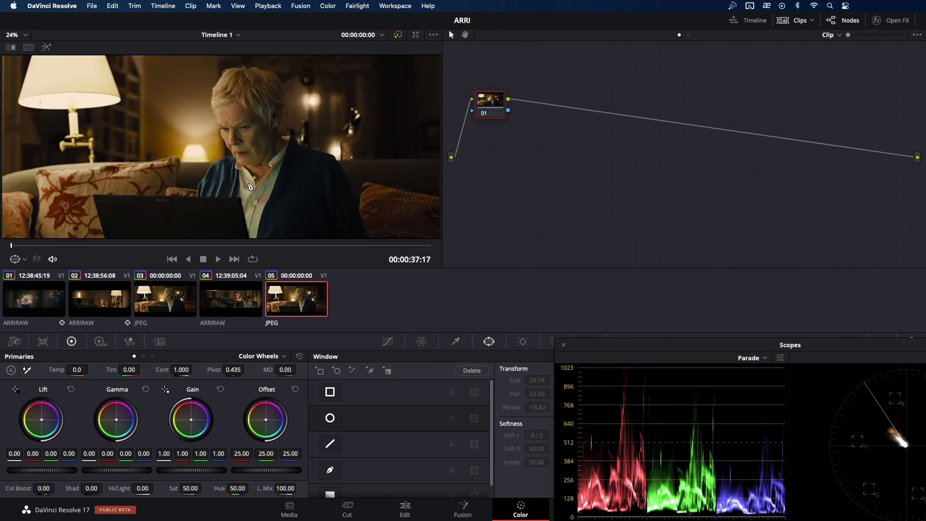
key(Up)
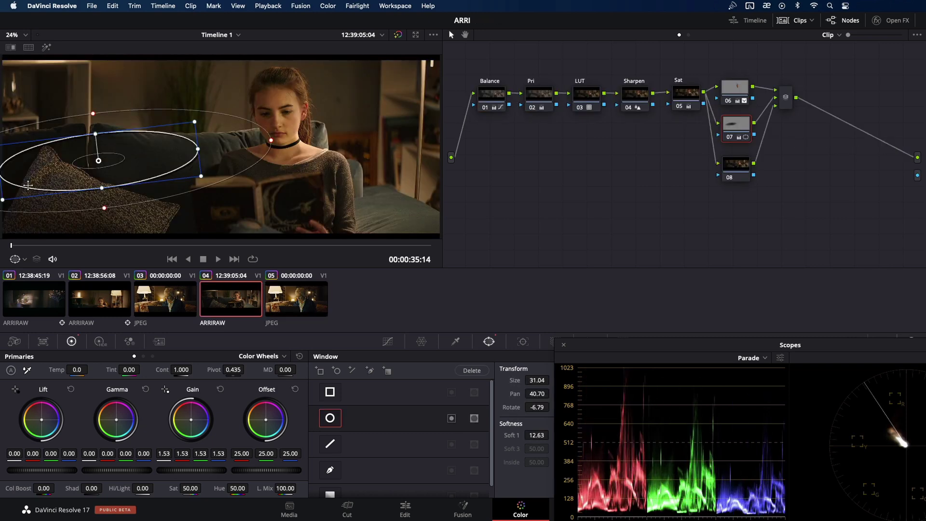
drag(198, 151, 175, 157)
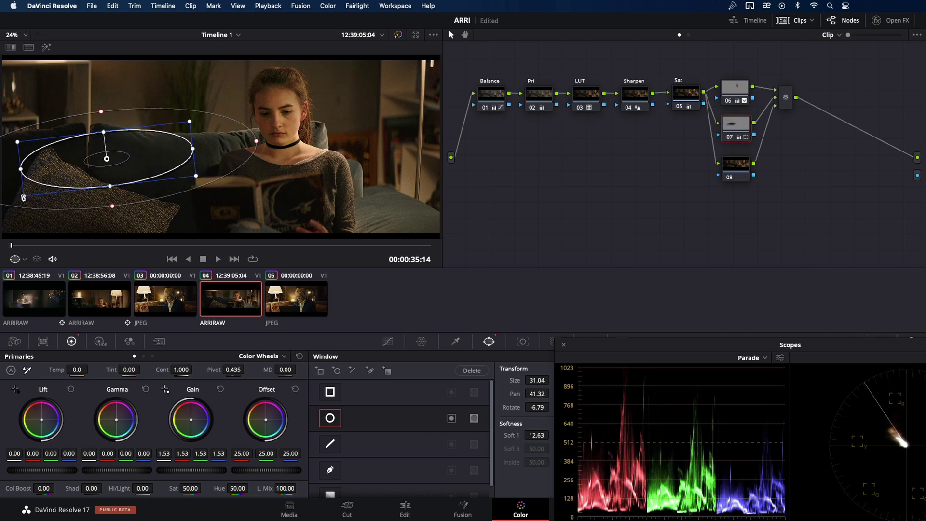
drag(23, 196, 25, 195)
drag(113, 208, 119, 212)
Add a circular window on node 08 and shape it into a tall oval over the background behind the girl, with Soft 1 at 13.05
click(738, 166)
click(331, 419)
drag(128, 147, 173, 147)
drag(215, 167, 400, 143)
drag(406, 220, 407, 204)
scroll(376, 188, down, 2)
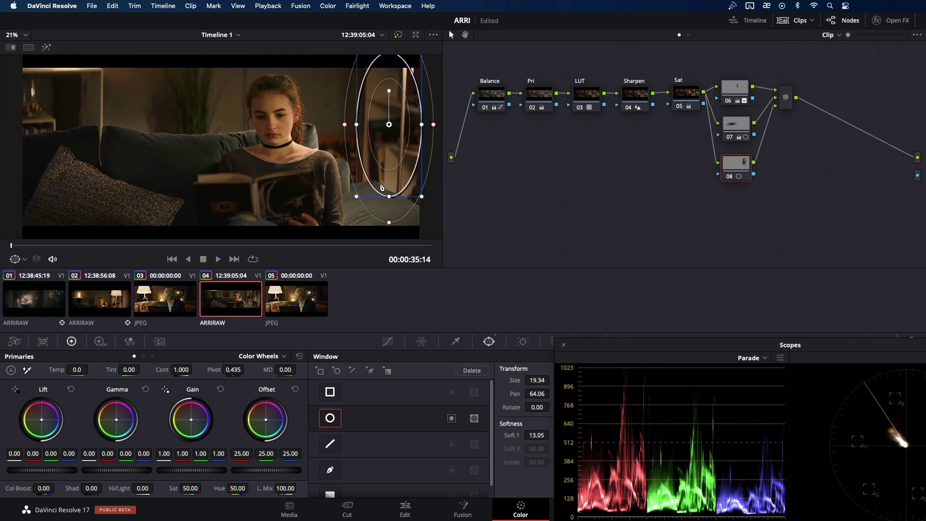
Shorten node 08's background window to pan about 64.19, raise its gain to 1.42, 1.50, 1.41, 1.37, and compare with the reference still
drag(382, 193, 383, 167)
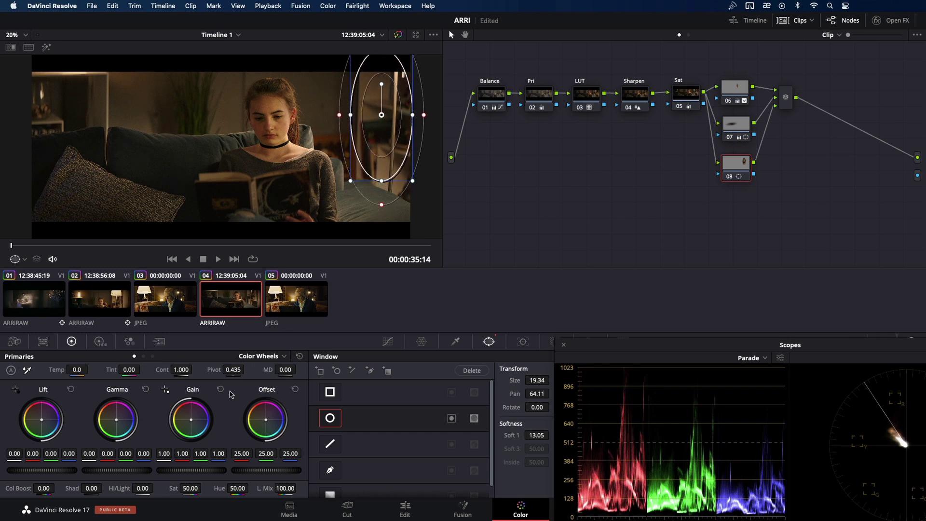
drag(191, 471, 222, 470)
drag(394, 136, 395, 132)
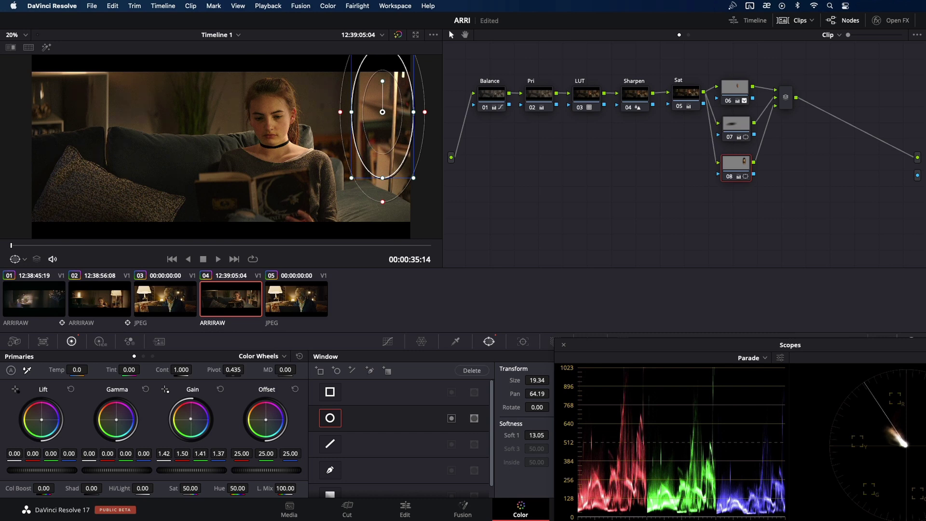
key(Down)
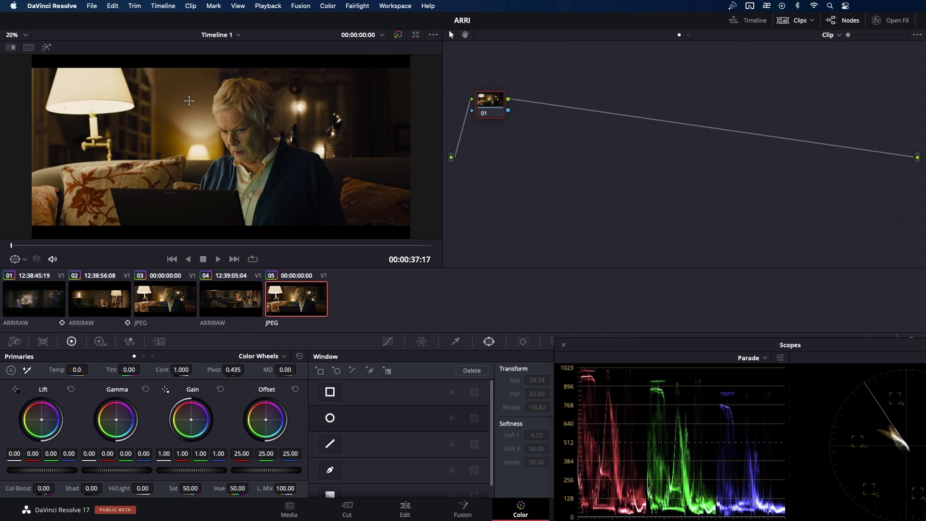
key(Up)
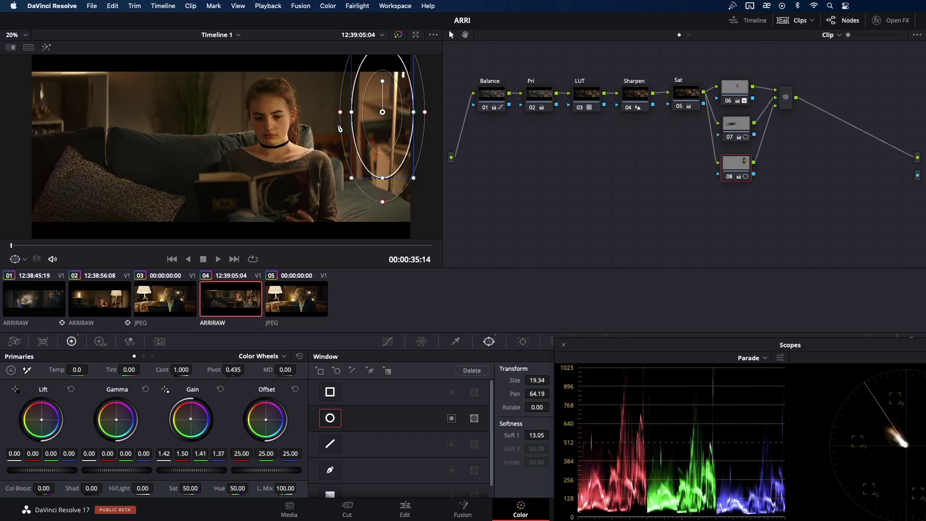
Extend node 08's window slightly downward at pan about 64.23, warm its gain to red 1.53 and green 1.40, and check the reference still
click(384, 121)
scroll(391, 104, down, 2)
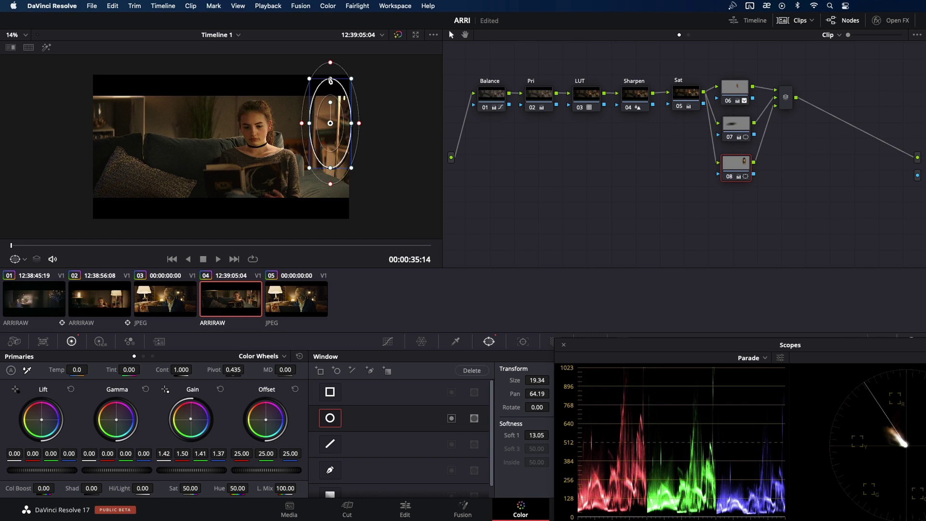
scroll(330, 81, up, 2)
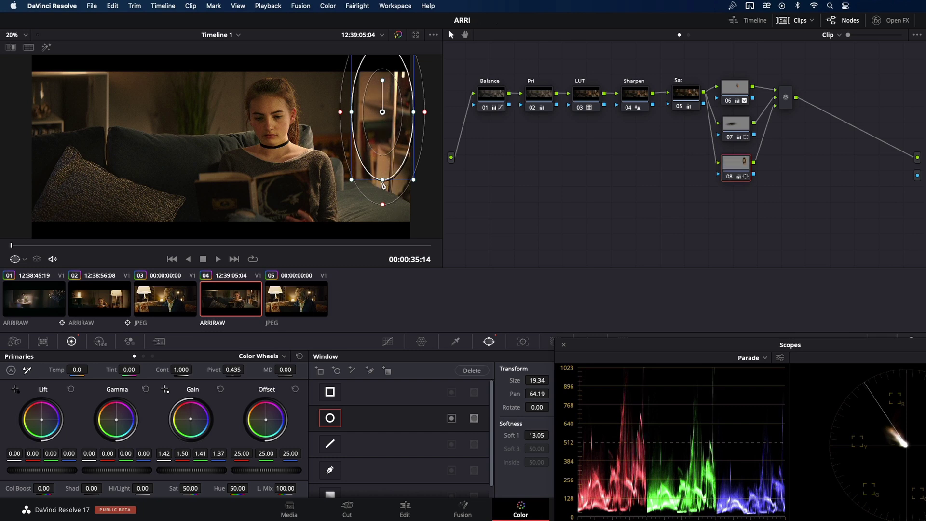
mouse_move(383, 179)
mouse_down()
mouse_move(383, 187)
mouse_move(381, 167)
mouse_up()
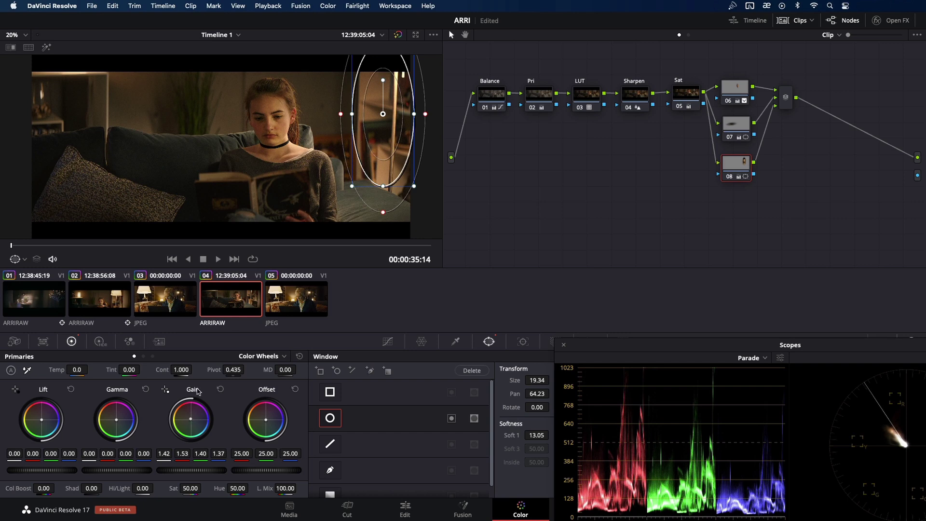
key(Down)
key(Up)
Raise node 08's gain to 1.53, 1.64, 1.50, 1.47, set its window's Soft 1 to 14.25, and compare with the reference still
drag(191, 469, 206, 469)
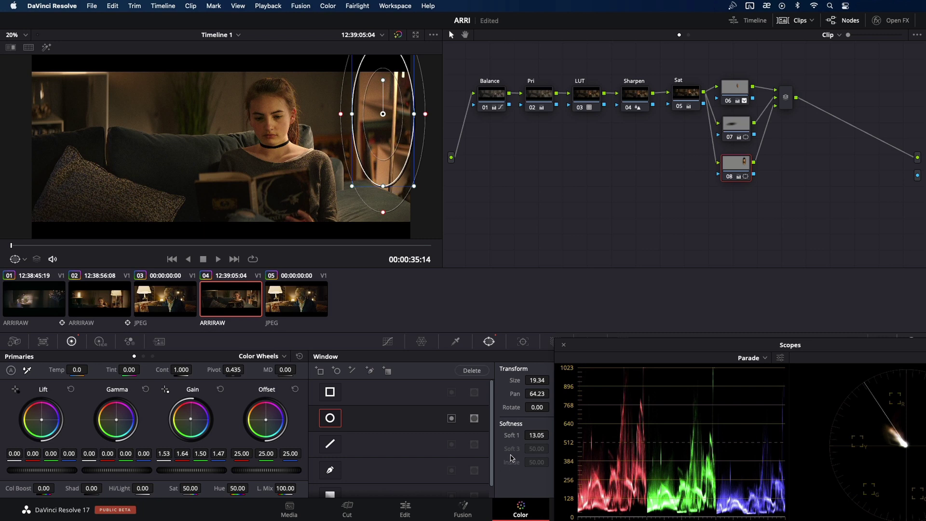
drag(536, 435, 571, 439)
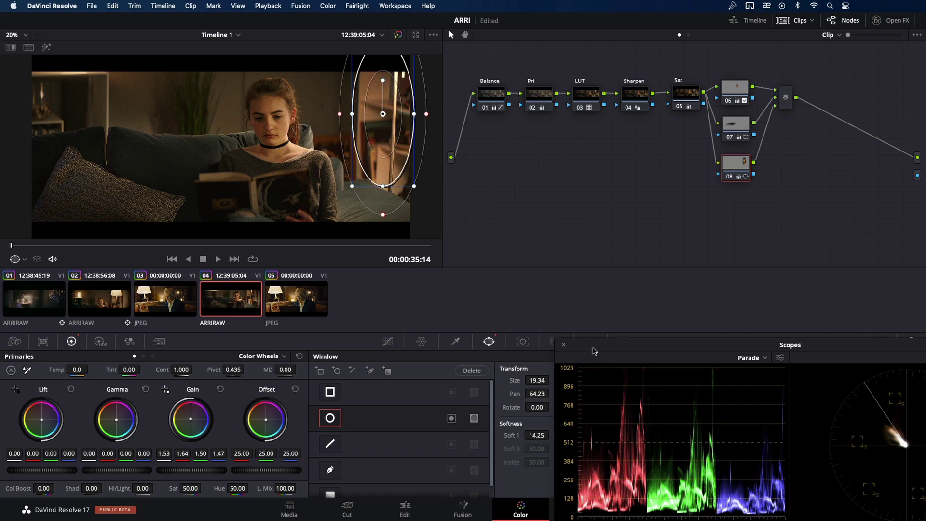
mouse_move(615, 348)
mouse_down()
mouse_move(719, 345)
mouse_move(559, 349)
mouse_move(597, 348)
mouse_up()
key(Down)
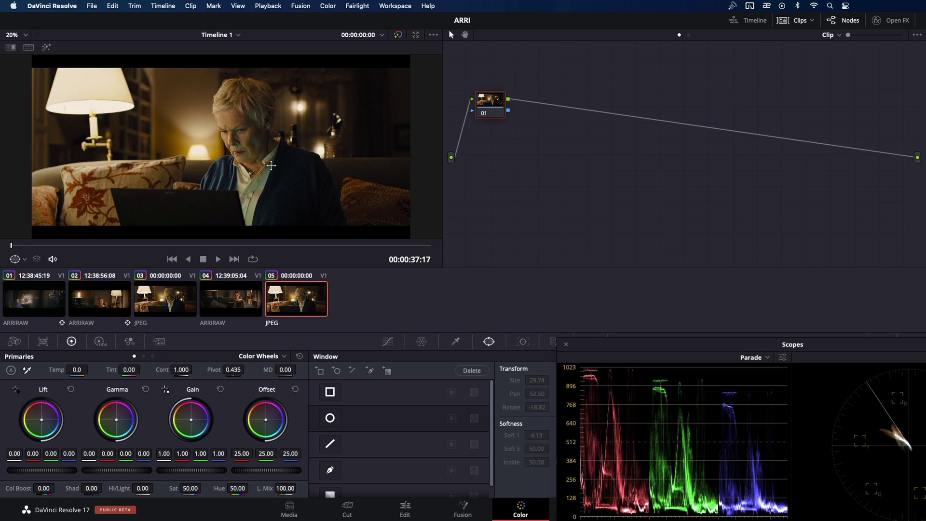
key(Up)
Add a serial node after the parallel mixer and give it a gradient window
click(790, 99)
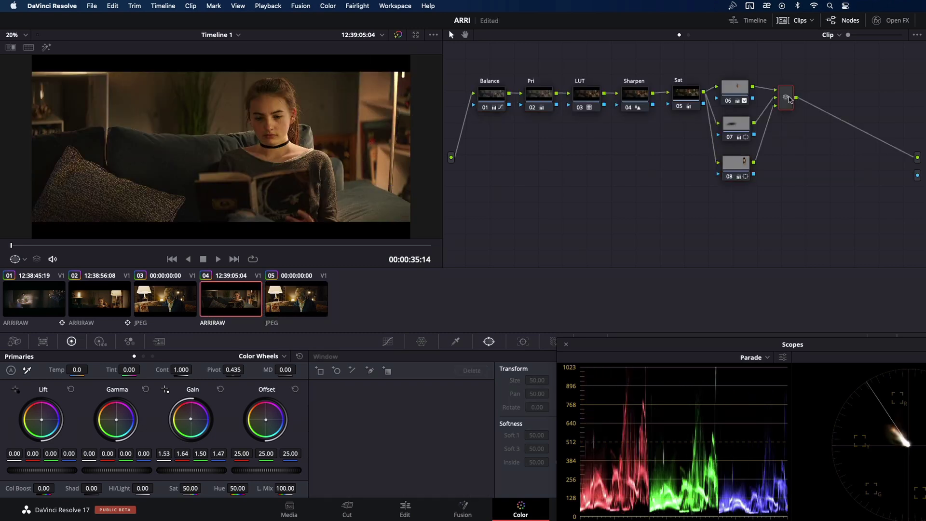
key(alt+s)
drag(839, 100, 839, 98)
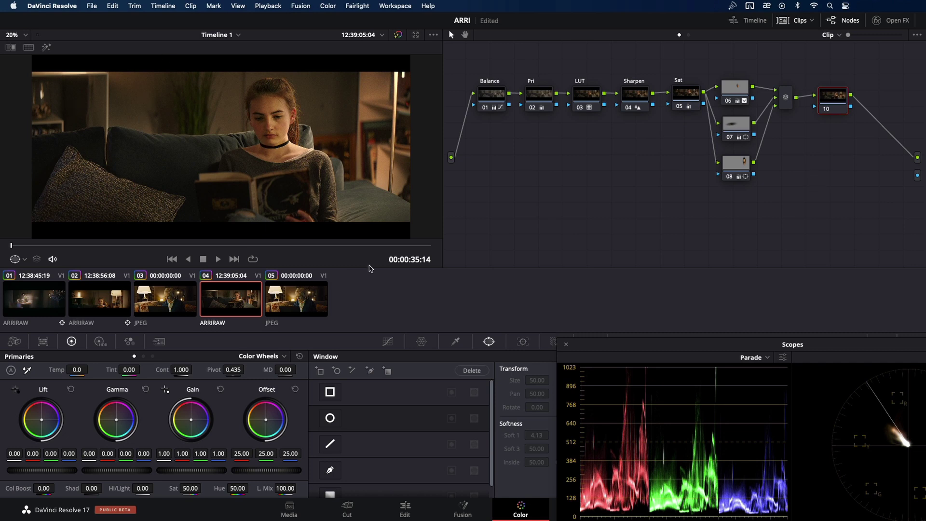
scroll(335, 470, down, 1)
click(331, 483)
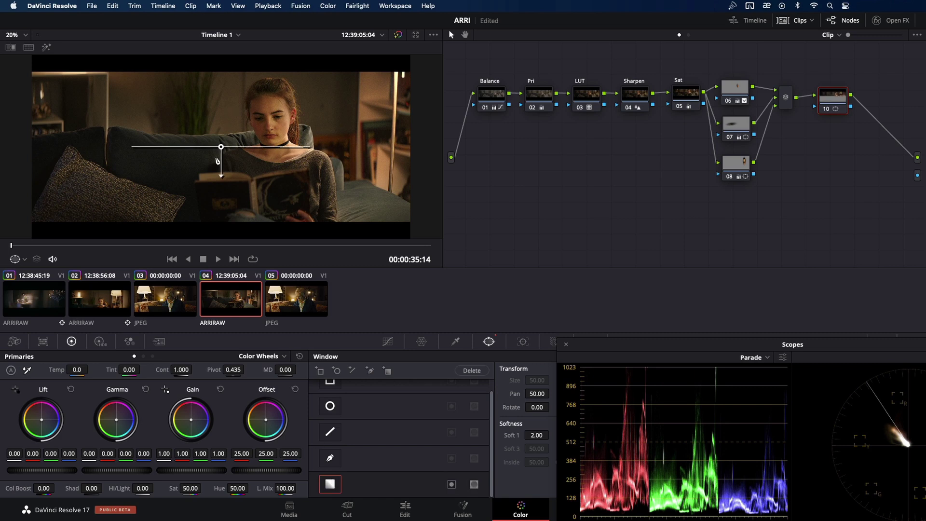
Angle the gradient over the room's dark corner at pan 38.62, rotation -29.99 and Soft 1 10.91, and lower node 10's gamma to -0.05
drag(220, 176, 133, 181)
mouse_move(121, 470)
mouse_down()
mouse_move(100, 470)
mouse_move(109, 470)
mouse_up()
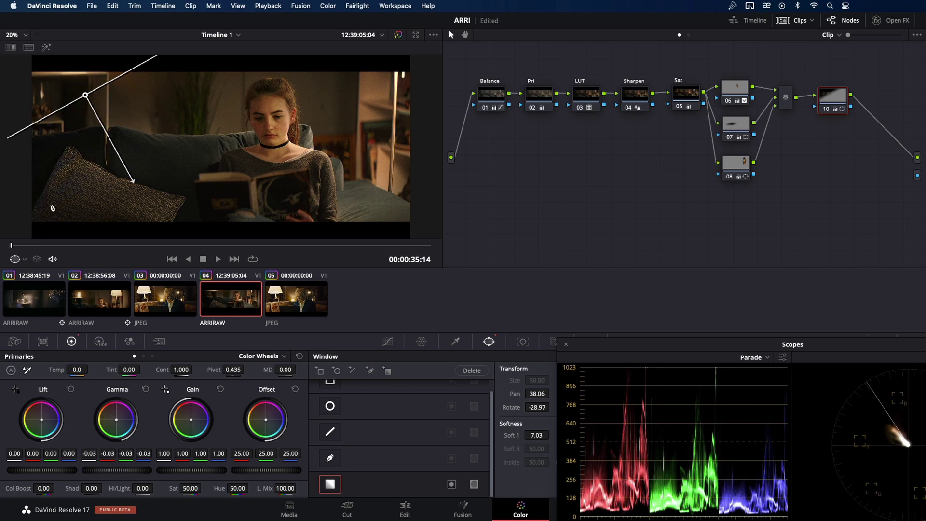
drag(86, 95, 91, 98)
key(super+d)
drag(137, 183, 167, 233)
key(super+d)
key(super+d)
key(super+d)
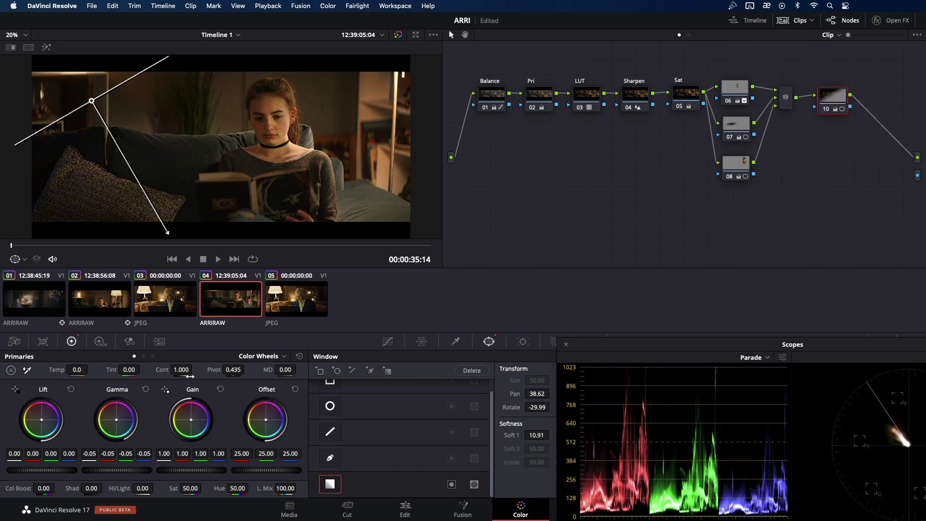
Anchor the middle of node 10's custom curve, lift the black point slightly, and compare with the reference still
click(387, 342)
click(389, 442)
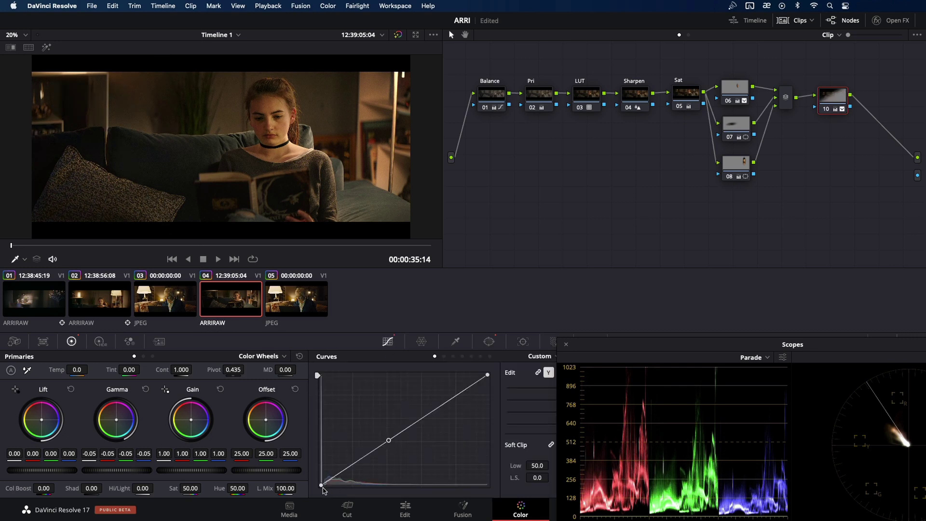
drag(322, 485, 322, 486)
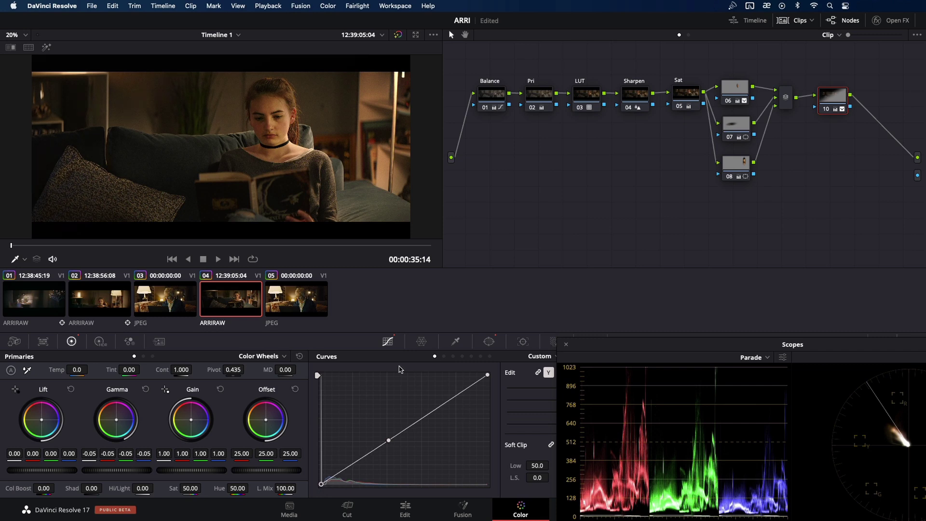
key(super+d)
key(super+d)
key(Down)
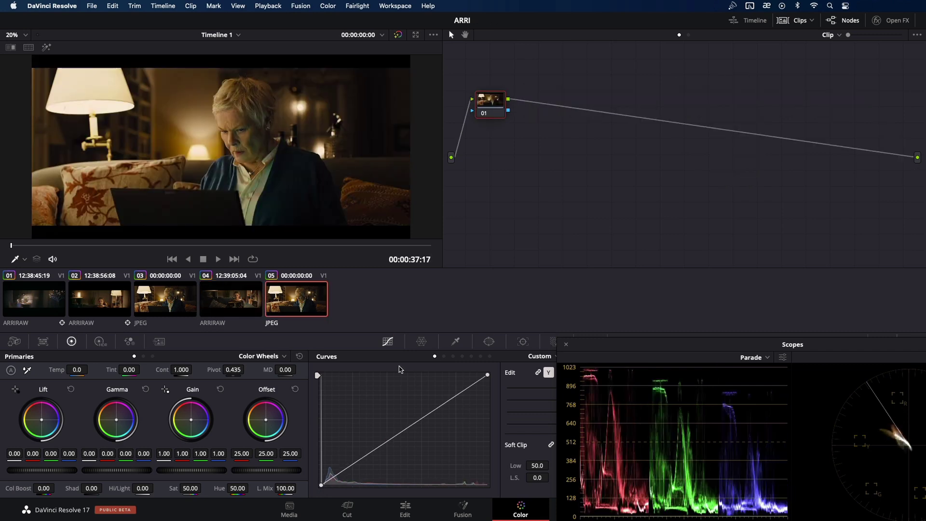
key(Up)
Set node 10's log shadows to -0.05, 0.01, 0.03 and saturation to 49.40, nudge the curve's midpoint up, and compare with the reference still
key(ctrl+d)
key(ctrl+d)
key(Down)
key(Up)
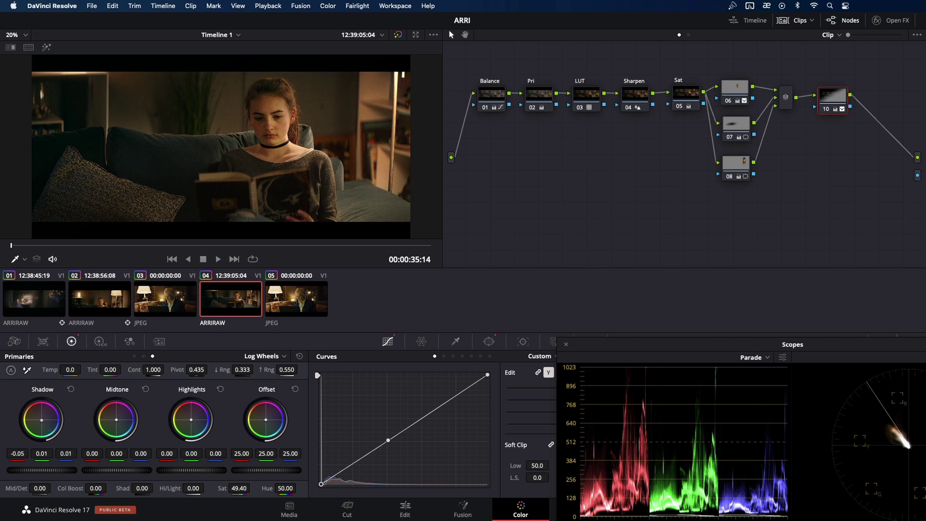
drag(42, 419, 42, 419)
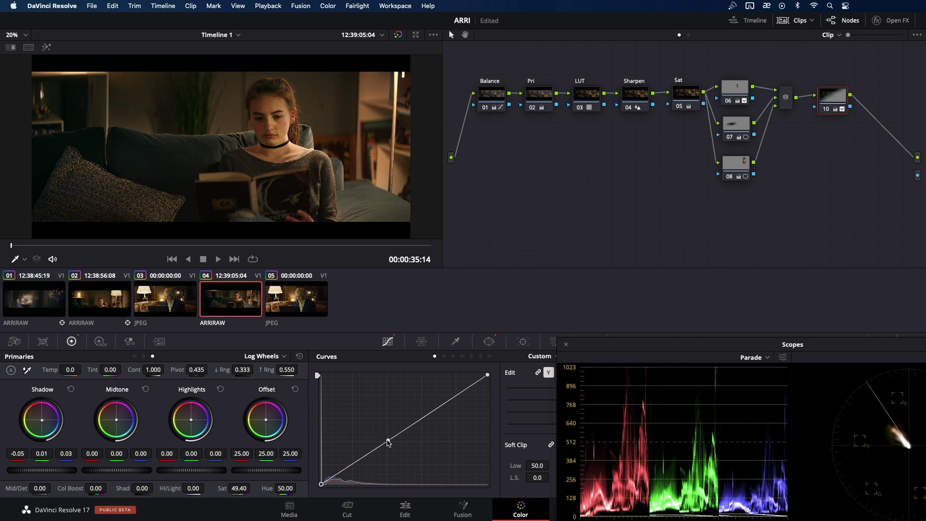
drag(387, 439, 386, 438)
key(Down)
key(Up)
key(Down)
key(Up)
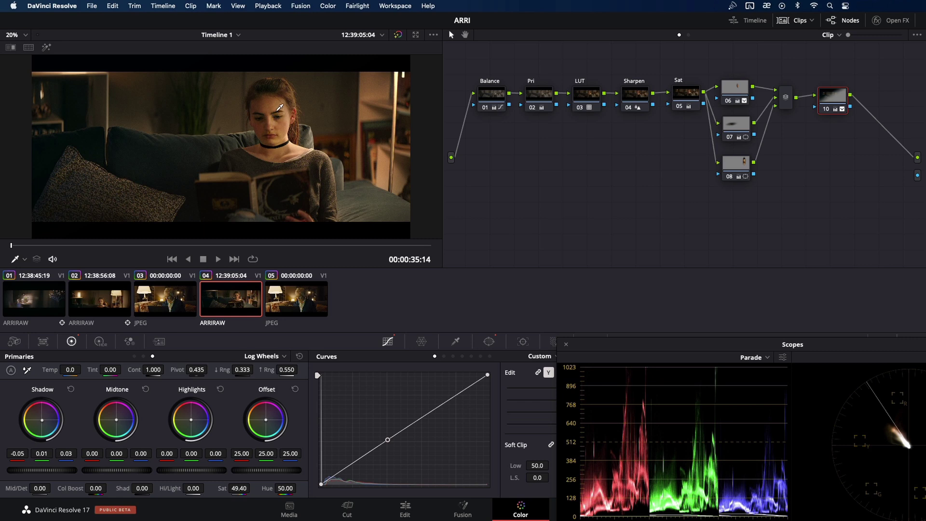
Raise node 06's gamma to 0.03, -0.01, 0.04, 0.01, reduce its saturation to 43.60, and compare with the reference still
click(741, 89)
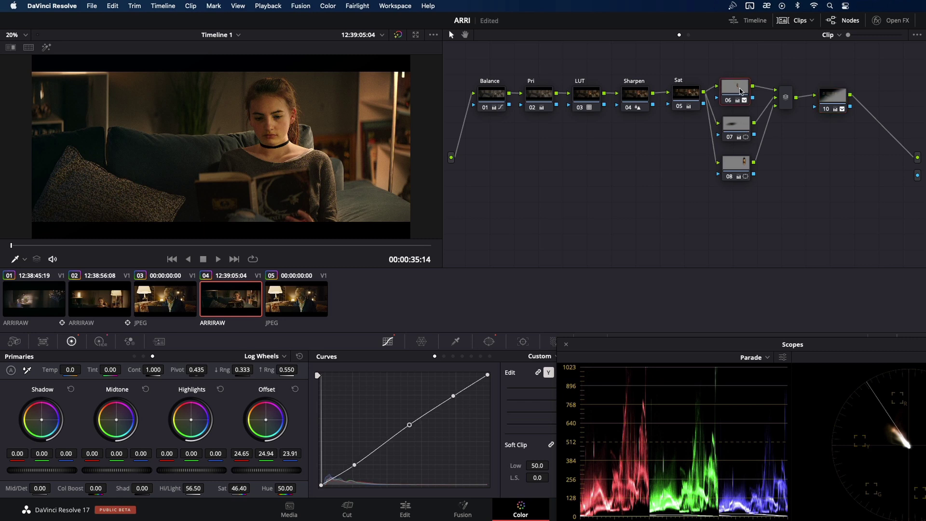
key(super+d)
key(super+d)
click(134, 356)
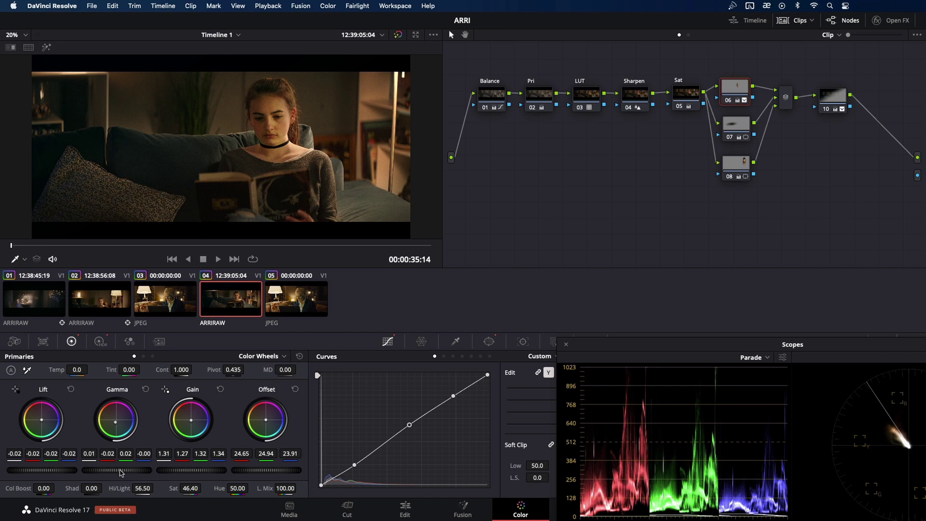
drag(118, 470, 127, 470)
key(Down)
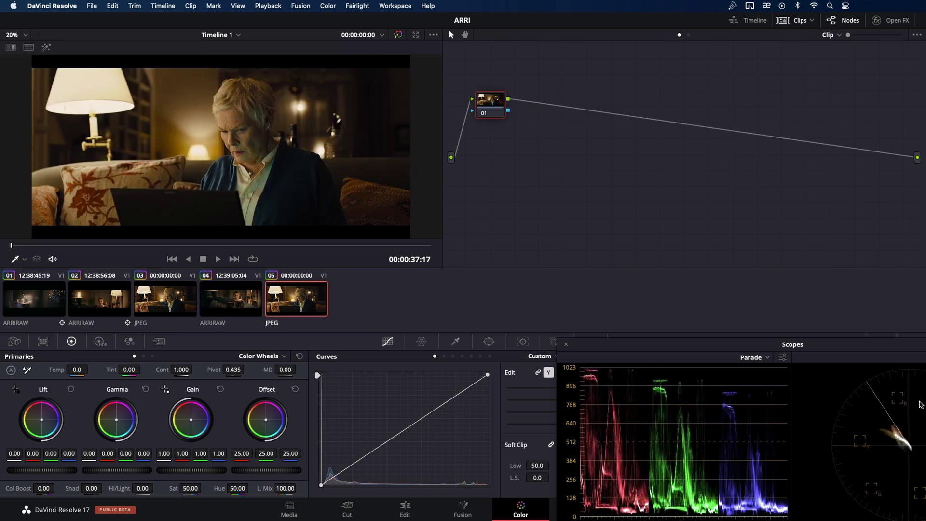
key(Up)
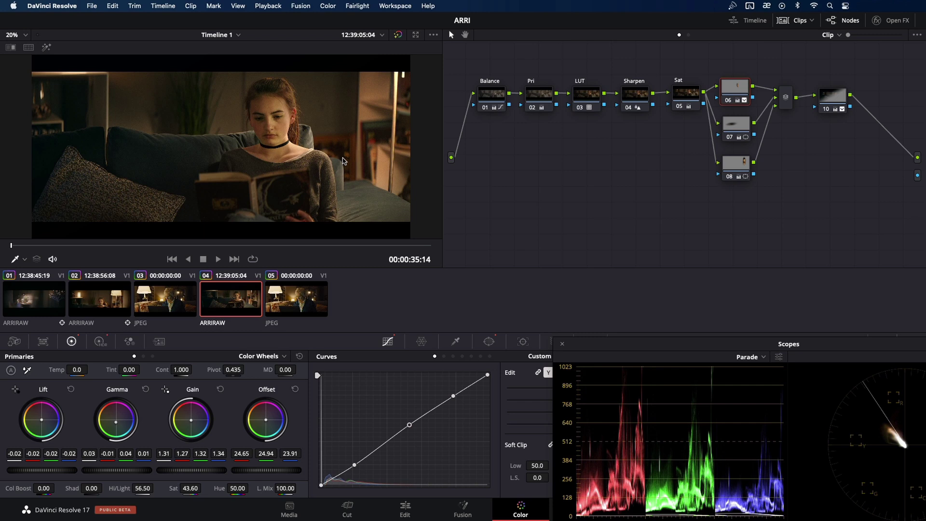
Add a parallel node below node 08 and apply the Glow effect to it
click(734, 169)
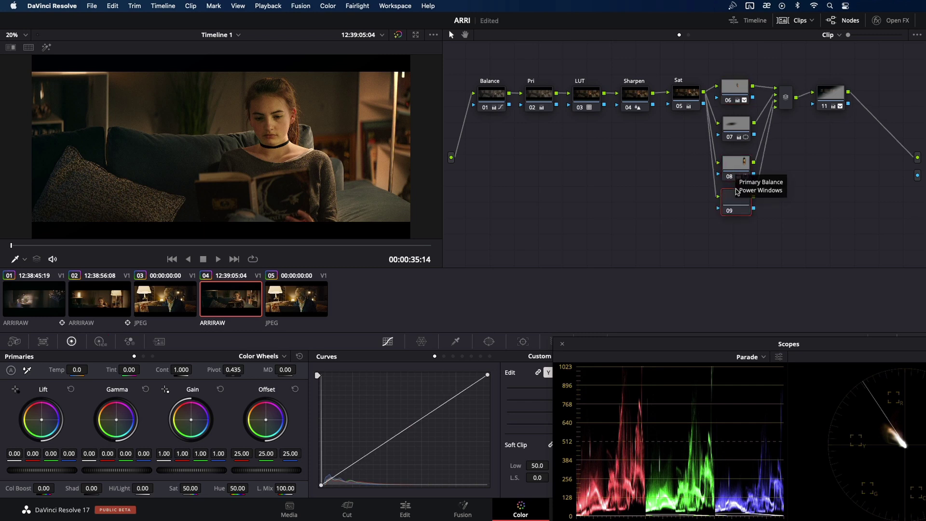
key(alt+p)
click(877, 20)
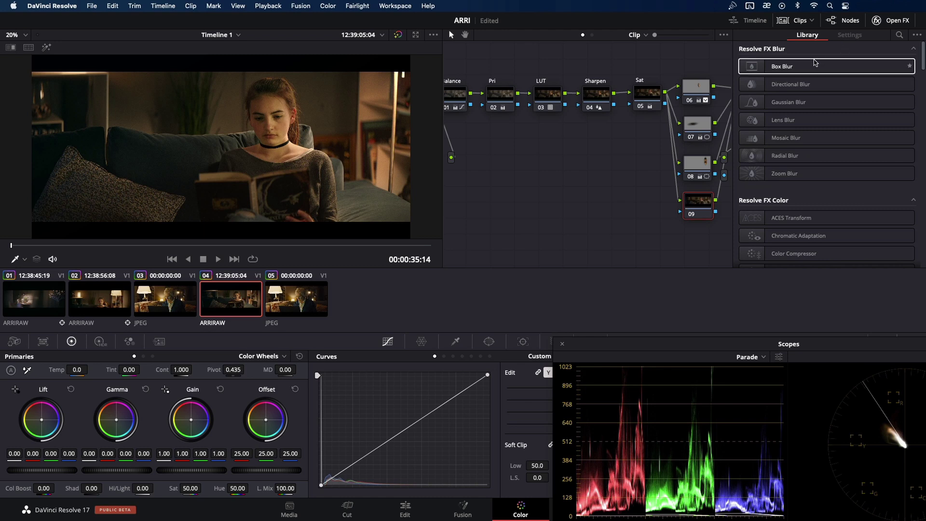
click(899, 35)
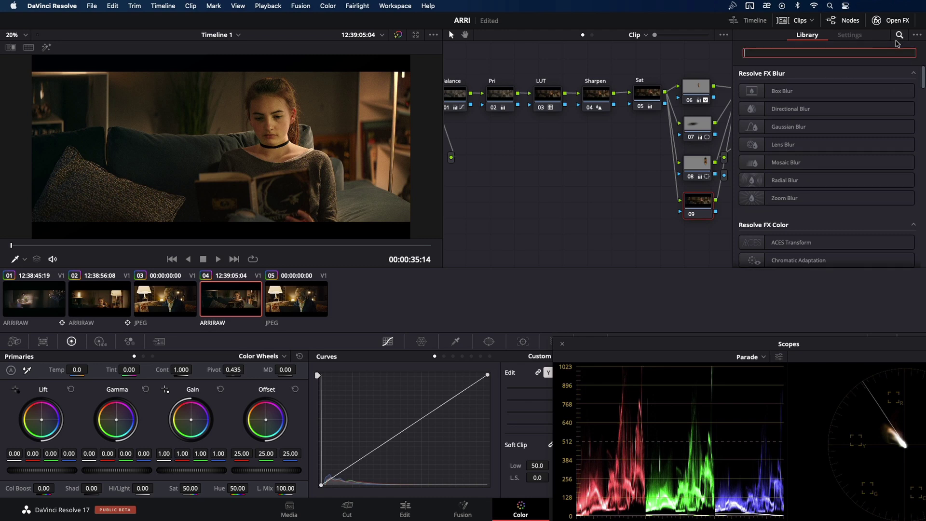
text(glow)
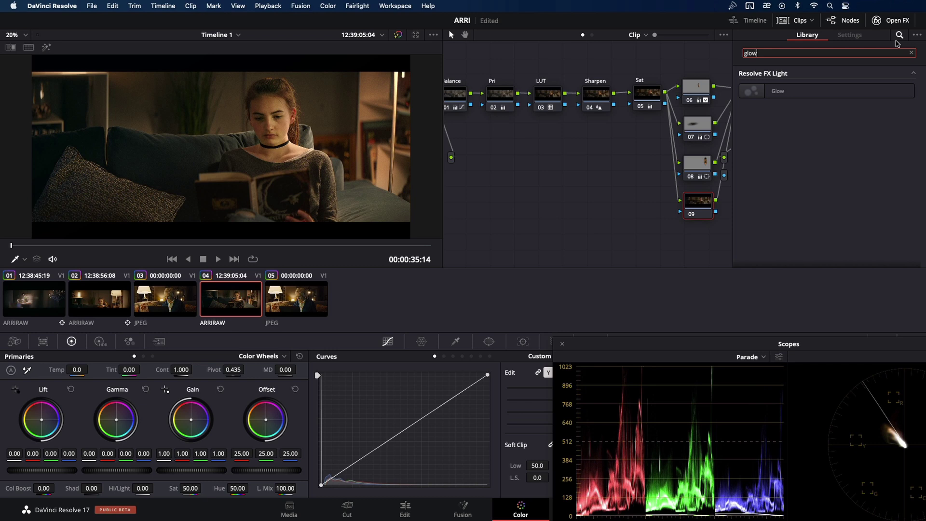
drag(777, 94, 701, 206)
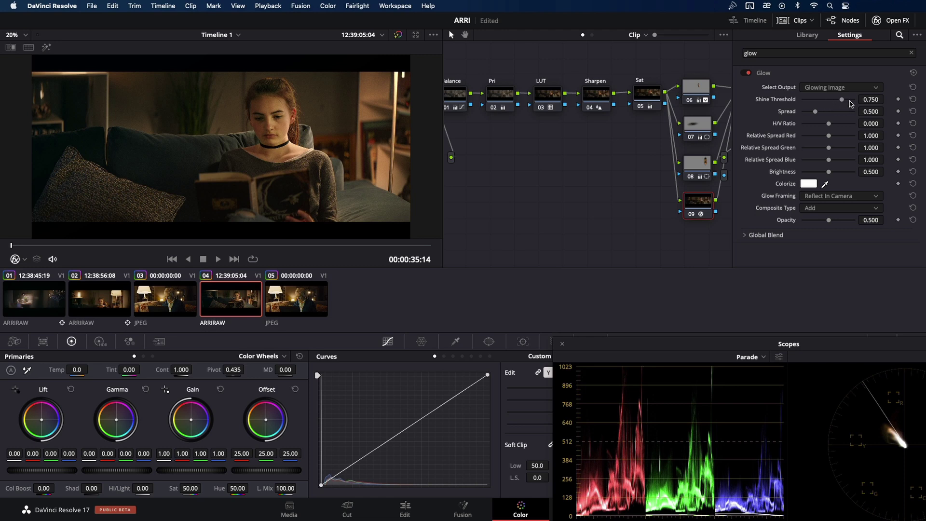
Set the Glow's shine threshold to 0.440, spread to 0.826 and brightness to 0.220
click(825, 101)
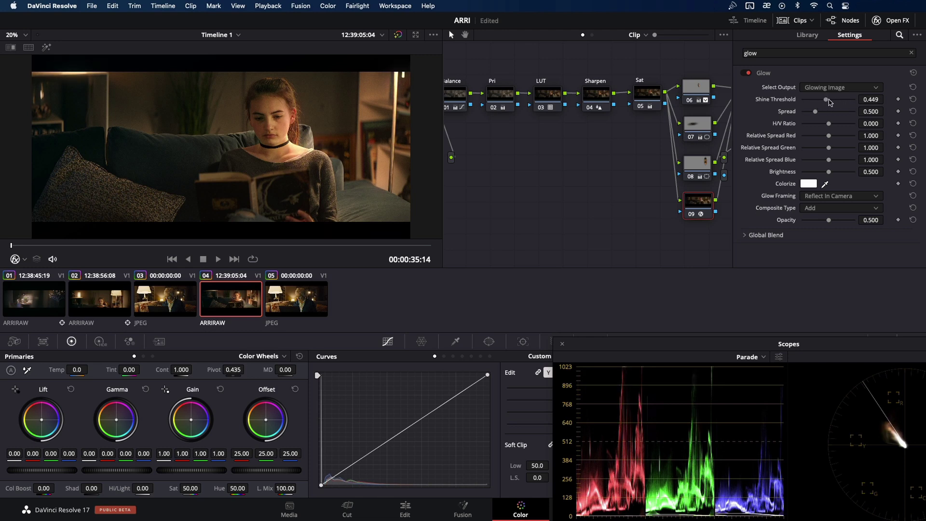
mouse_move(830, 102)
mouse_down()
mouse_move(813, 115)
mouse_move(834, 100)
mouse_move(826, 100)
mouse_up()
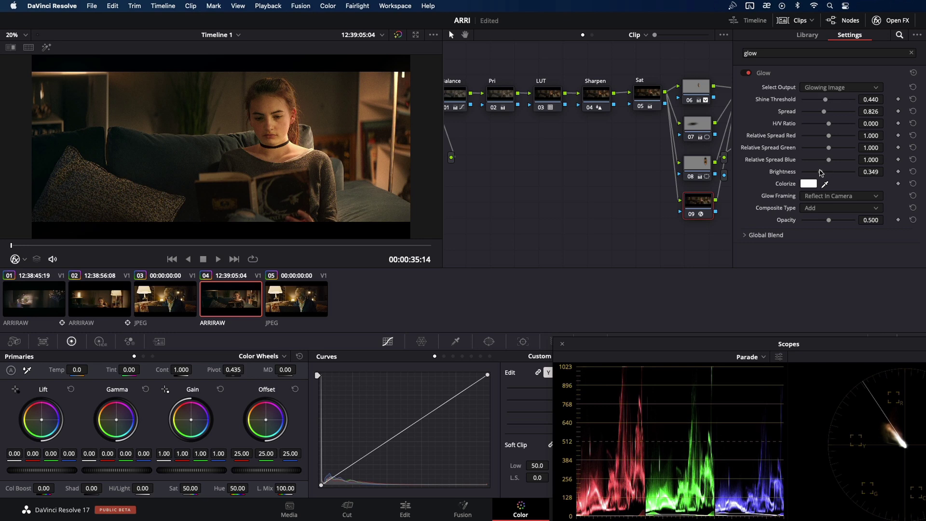
drag(828, 172, 814, 173)
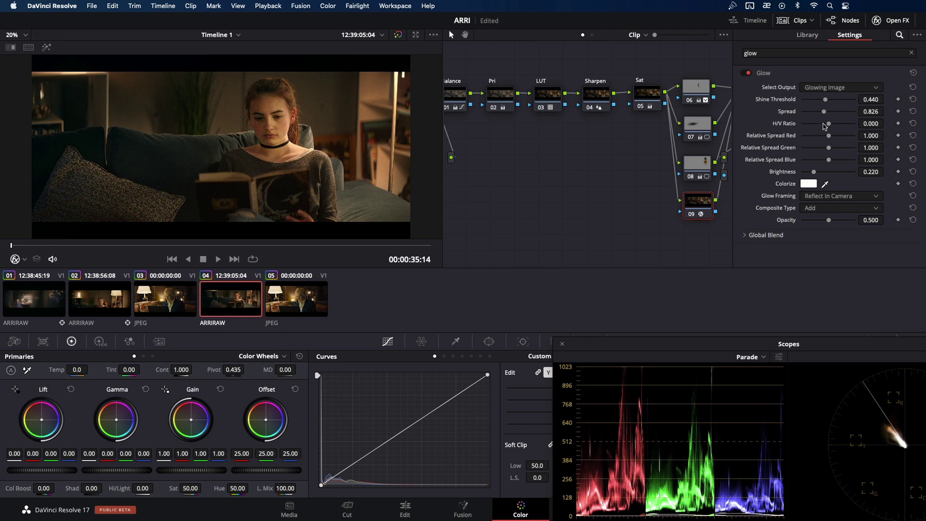
Set the Glow's H/V ratio to 0.468 and evaluate node 09's effect on the image
mouse_move(827, 124)
mouse_down()
mouse_move(816, 124)
mouse_move(841, 124)
mouse_up()
key(super+z)
click(693, 212)
click(692, 211)
drag(828, 125, 840, 125)
Lower the HDR Light zone exposure on node 09 to about -0.12 and compare the image with the node off and on
click(99, 341)
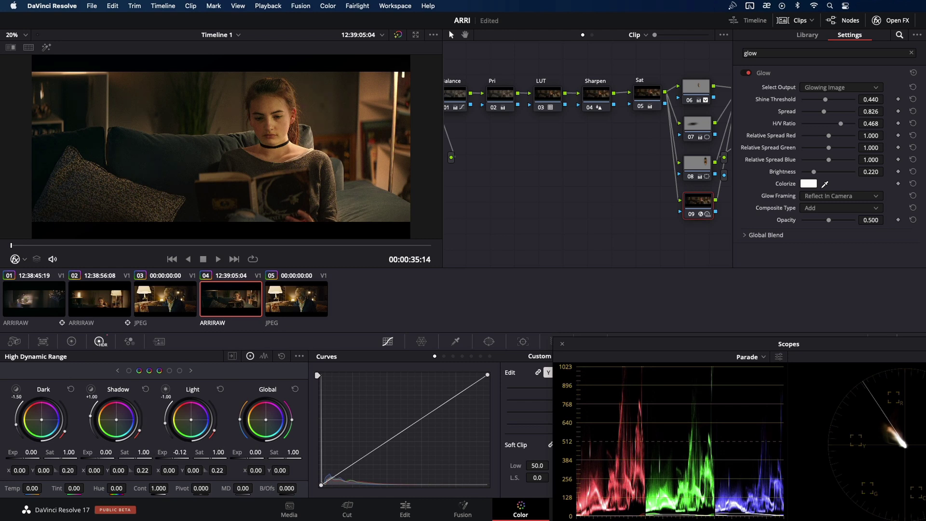
drag(179, 451, 178, 451)
key(super+d)
key(super+d)
key(super+d)
key(ctrl+d)
Add a serial node after node 11 and enable a freehand curve window on it
click(891, 20)
click(828, 95)
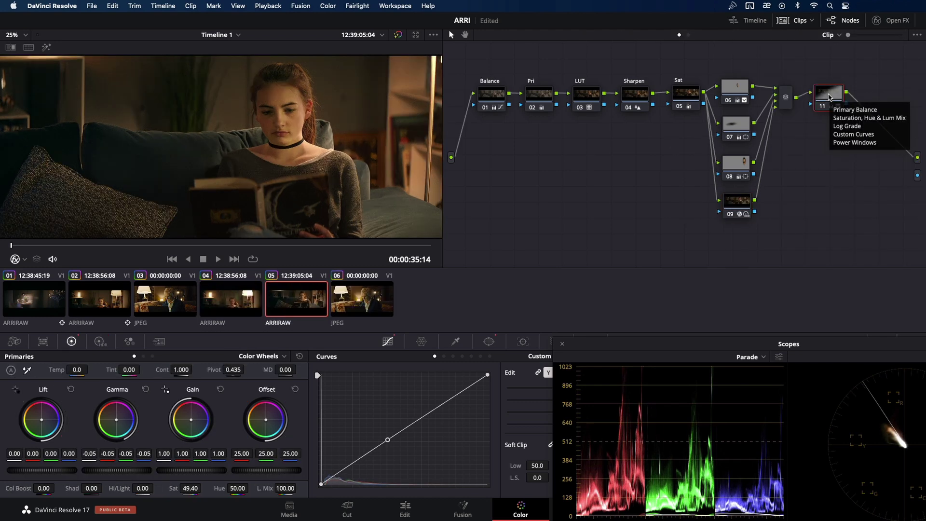
key(alt+s)
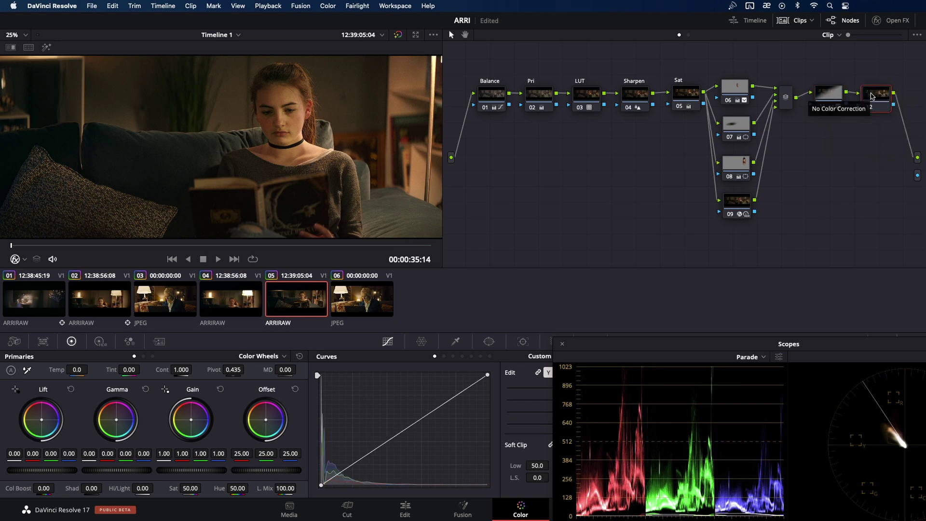
click(488, 341)
click(330, 457)
scroll(279, 213, down, 2)
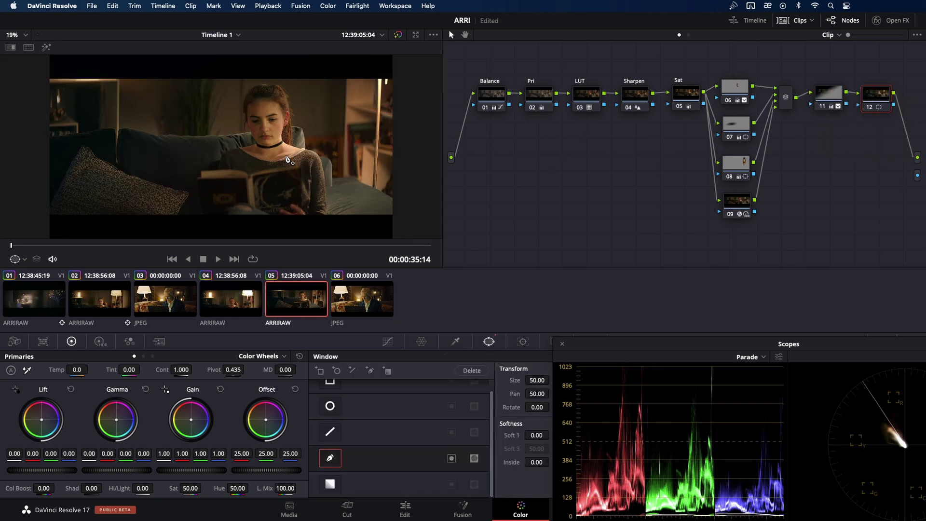
scroll(383, 229, down, 1)
Draw a closed curve window around the foreground below the book, extending past the frame's lower edge
click(370, 208)
click(336, 190)
click(297, 191)
click(247, 183)
click(214, 188)
click(194, 192)
click(165, 216)
click(159, 225)
click(288, 221)
click(358, 221)
drag(358, 220, 369, 221)
click(370, 209)
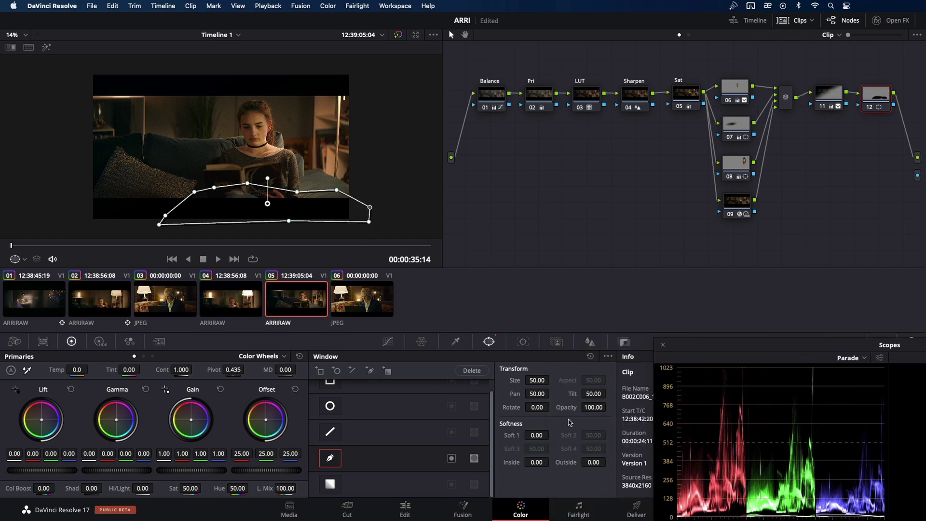
Soften the foreground window with Soft 1 at 10.42, Inside at 0.44 and Outside at 0.34
drag(589, 461, 592, 462)
drag(535, 461, 539, 462)
scroll(217, 185, up, 3)
scroll(217, 186, down, 1)
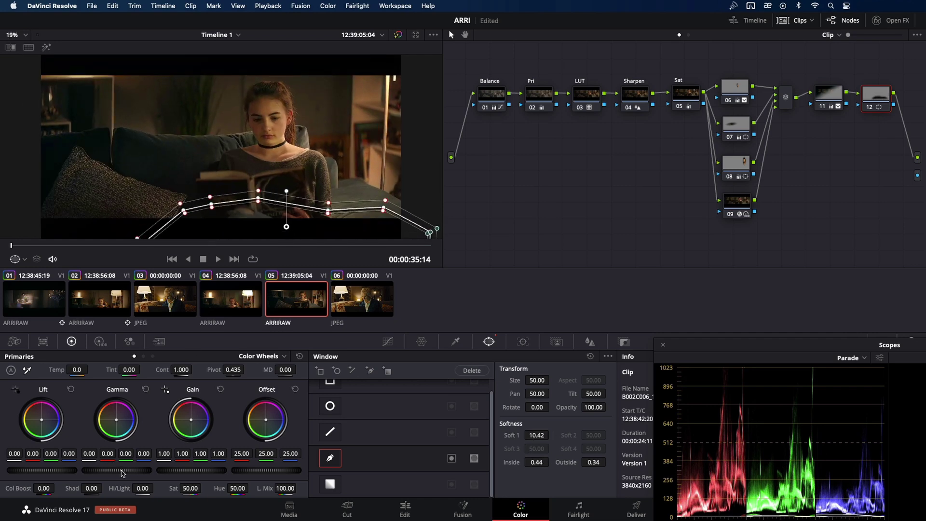
Lower node 12's gamma to -0.06 and add a midpoint to its custom curve, checking the node off and on
drag(122, 473, 110, 473)
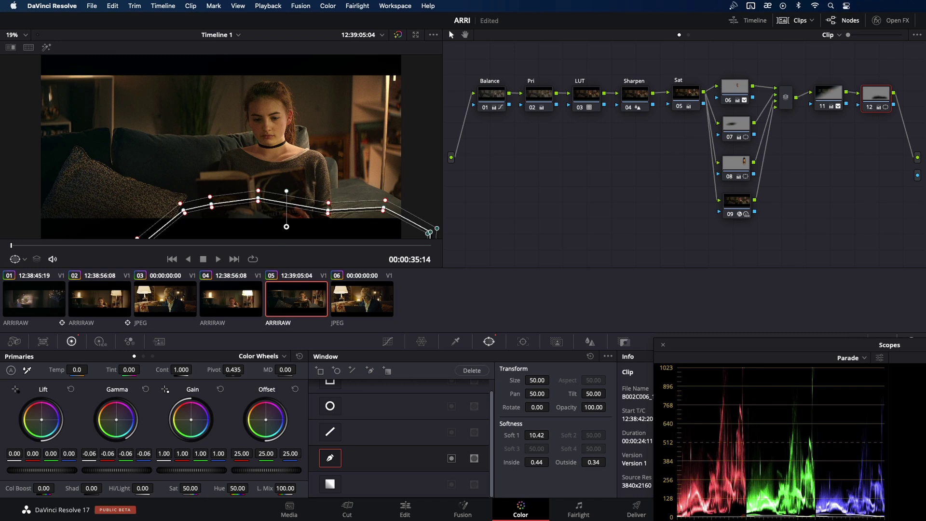
click(387, 341)
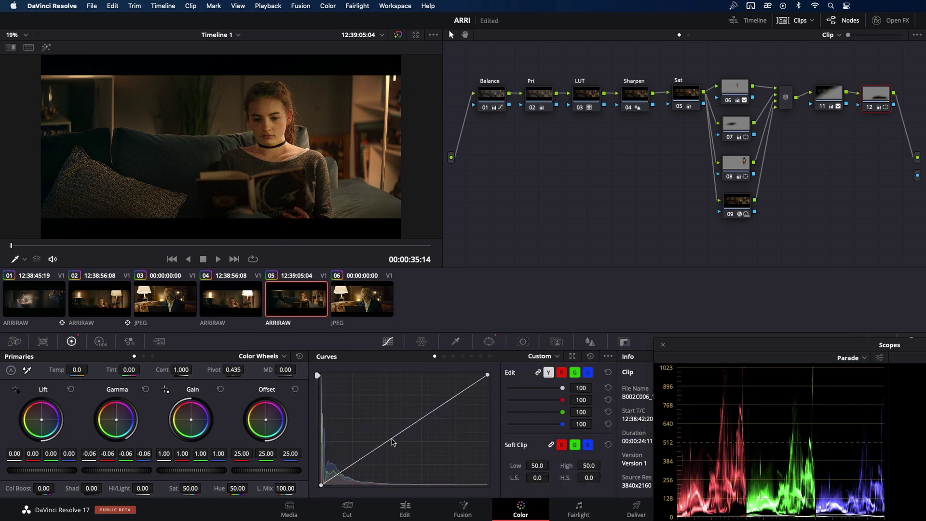
drag(320, 483, 319, 482)
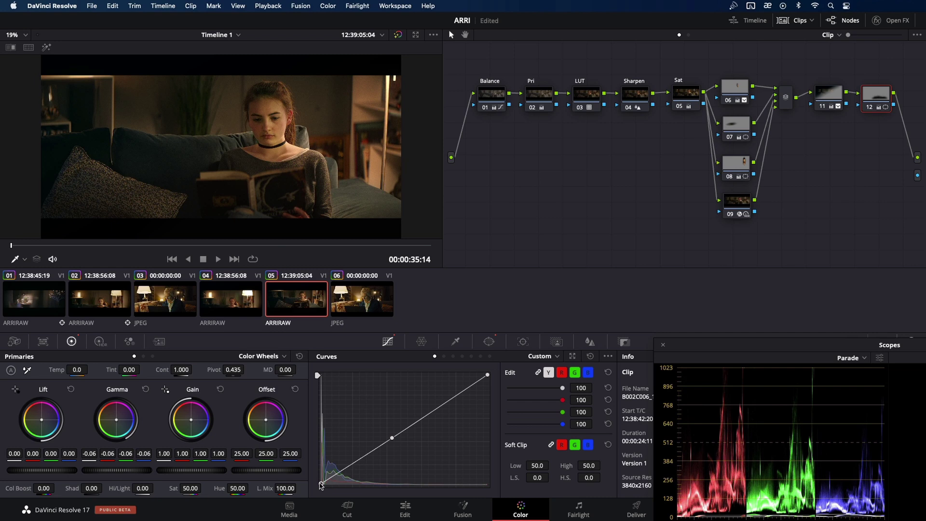
key(super+d)
key(super+d)
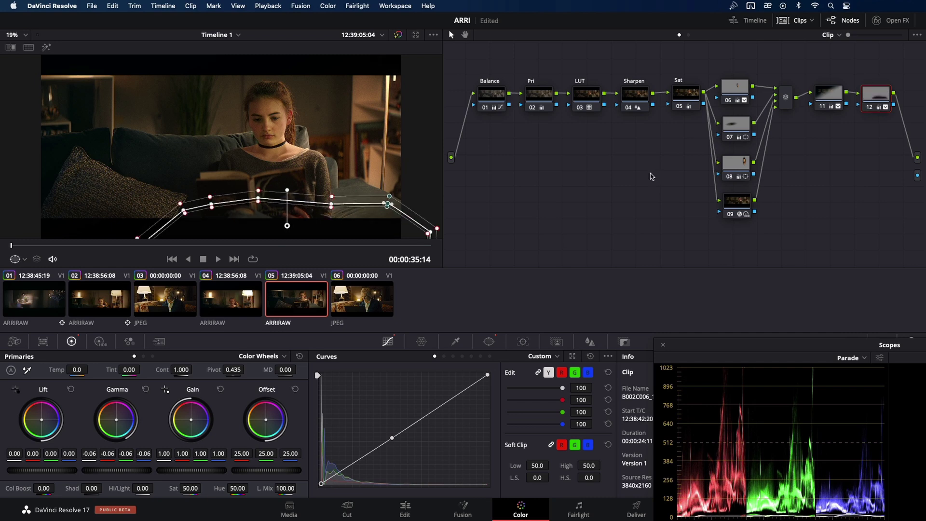
Hide the window outline and compare the graded couch shot with the reference still and with its ungraded image
key(shift+grave)
scroll(313, 203, up, 2)
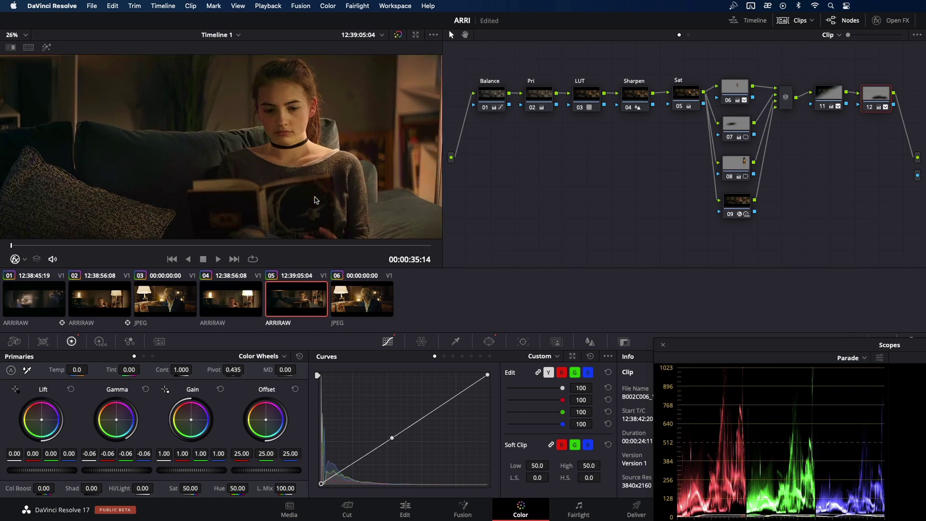
scroll(314, 200, down, 1)
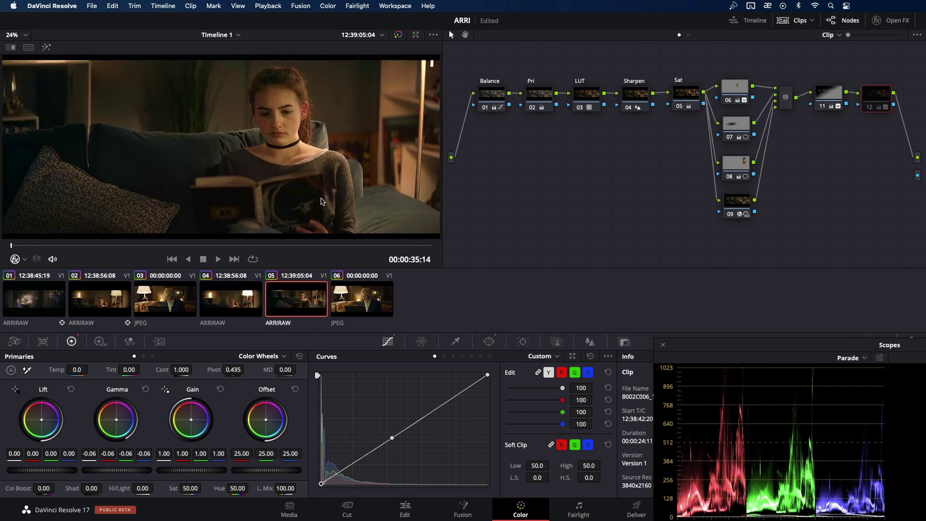
key(Down)
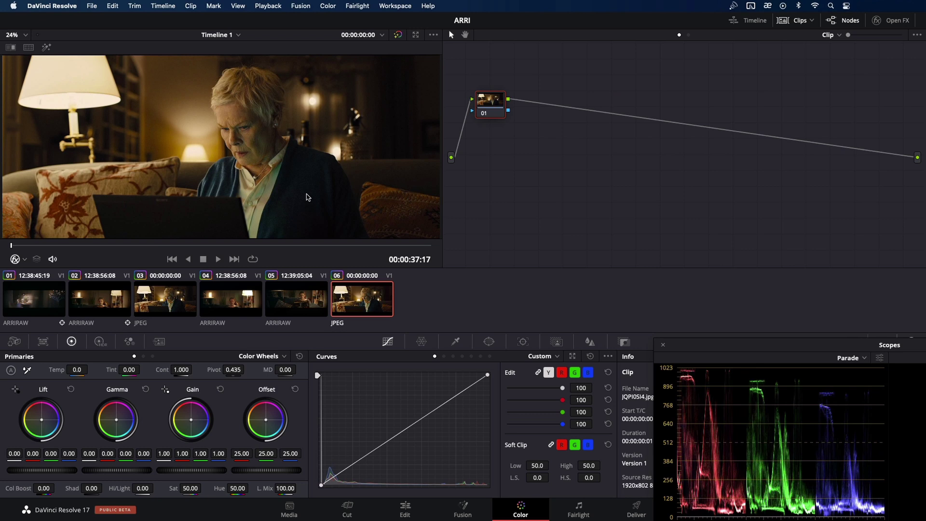
key(Up)
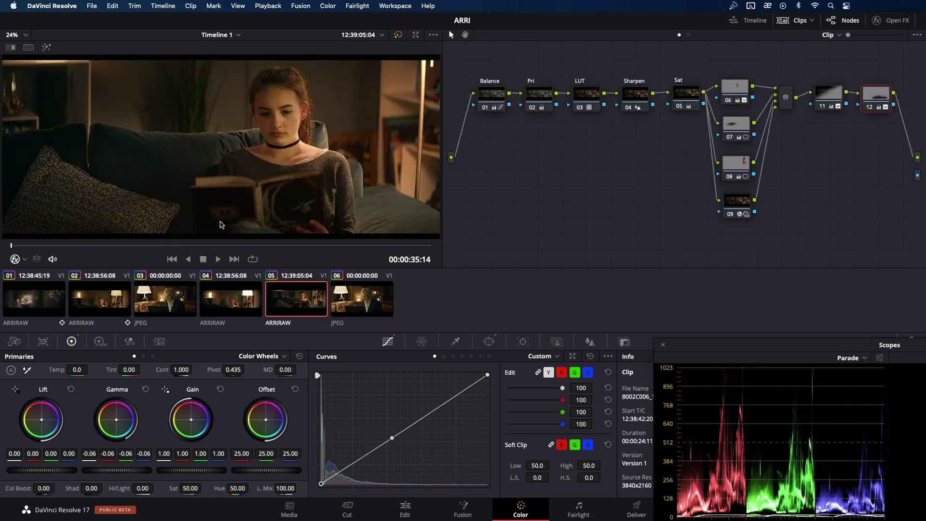
key(shift+d)
key(shift+d)
key(shift+d)
key(shift+d)
key(Down)
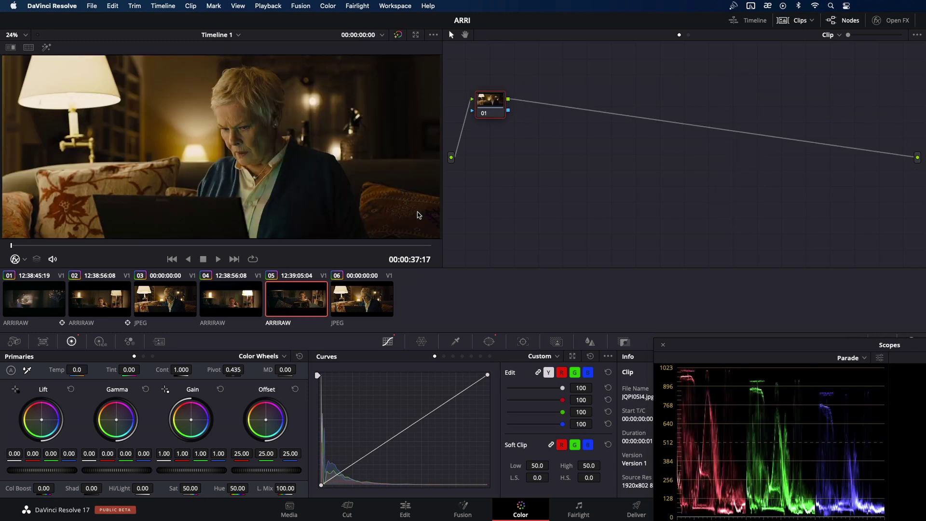
key(Up)
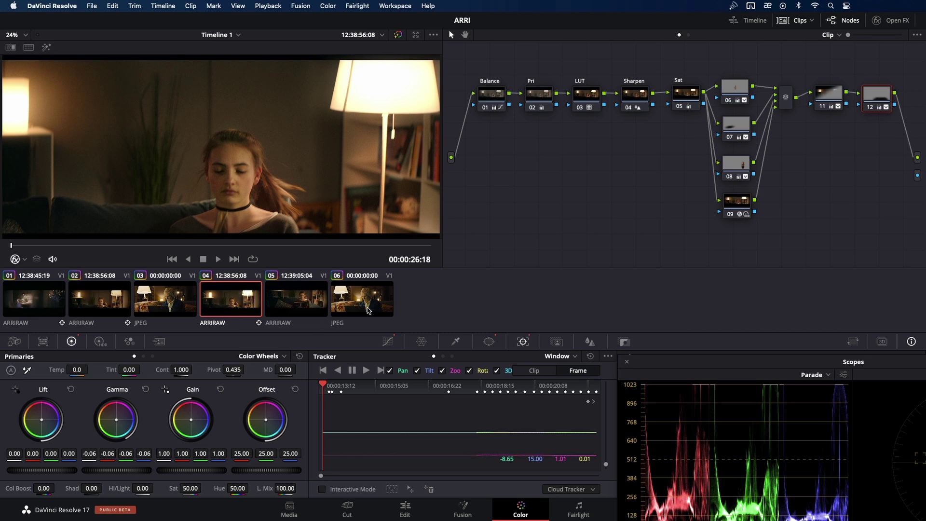
Add a serial node after node 12 on clip 04 and sample the lampshade with the HSL qualifier
click(172, 308)
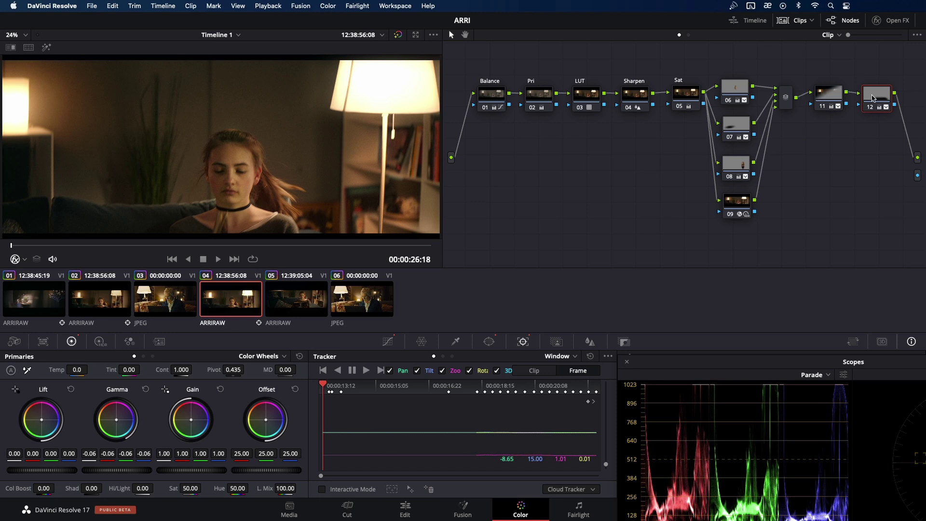
key(alt+s)
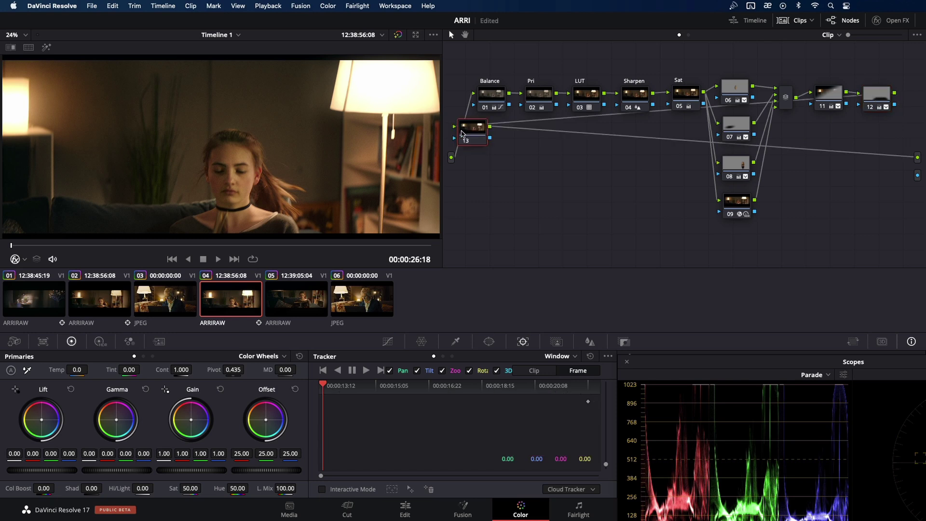
click(455, 341)
click(382, 80)
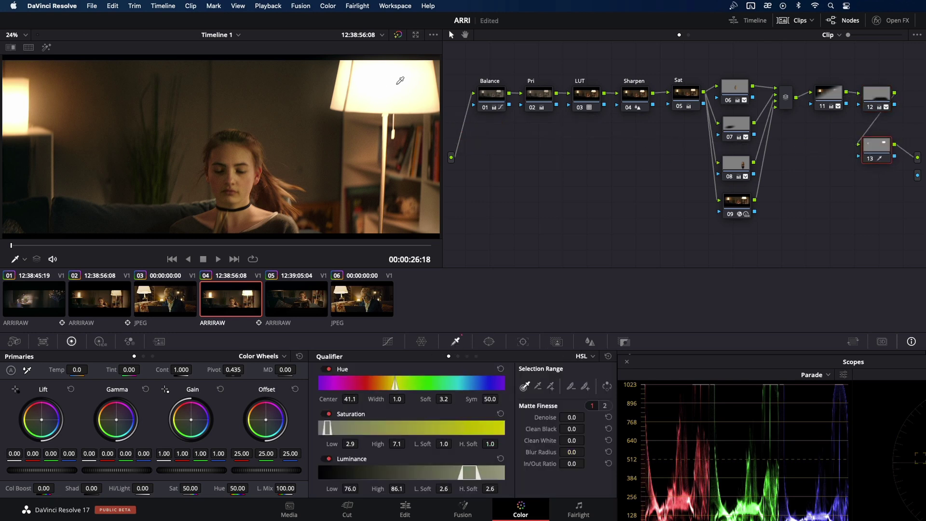
Refine the lamp key to hue width 10.7, saturation 2.6 to 18.5, luminance 71.2 to 100 and denoise about 34, using the highlight view
key(shift+h)
drag(384, 93, 421, 102)
drag(454, 473, 451, 473)
drag(389, 495, 407, 488)
drag(355, 444, 454, 443)
drag(490, 399, 502, 398)
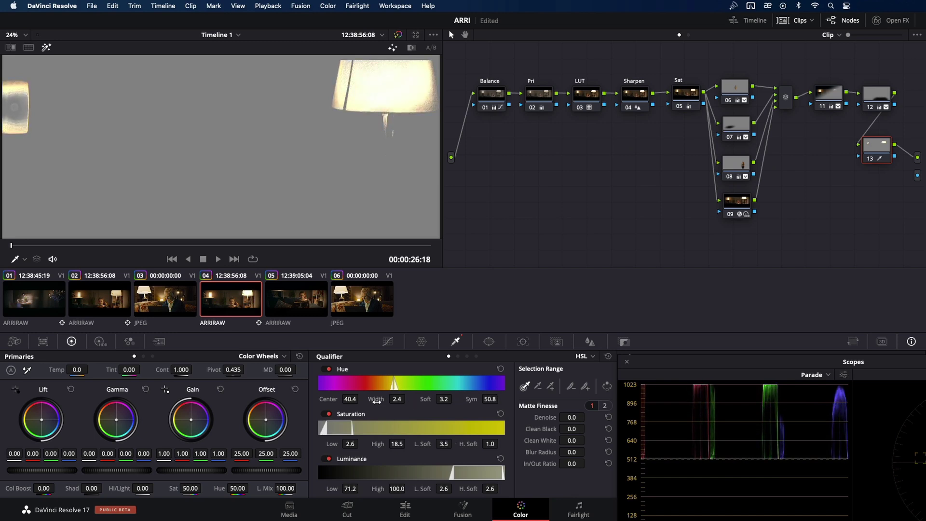
drag(377, 401, 350, 403)
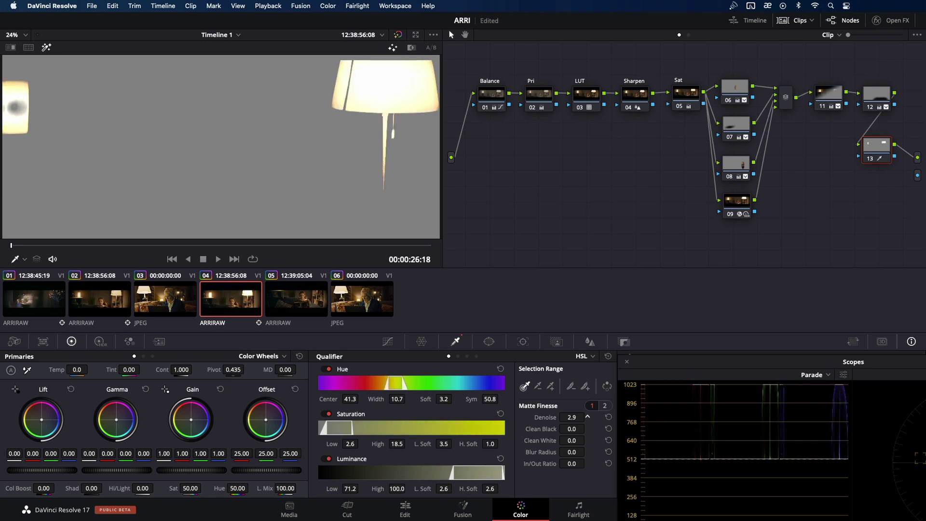
drag(588, 416, 732, 413)
click(46, 47)
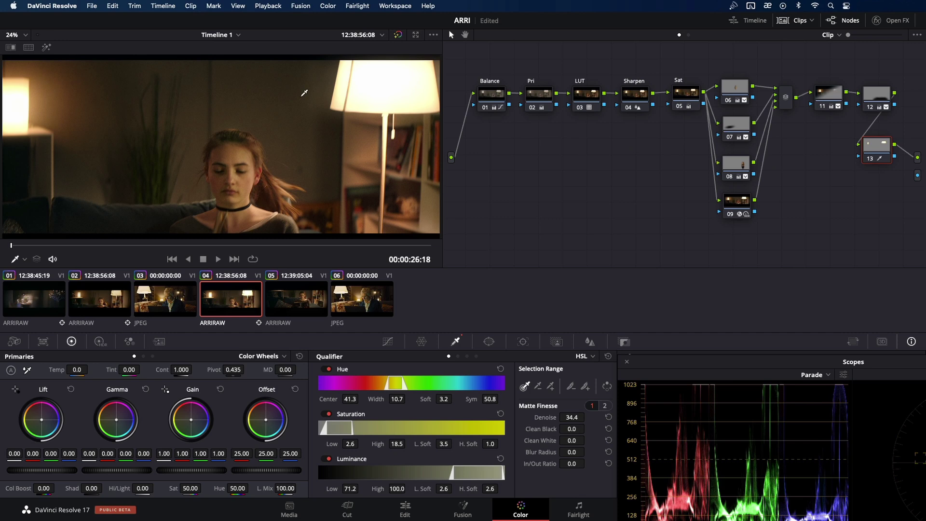
Tame the keyed lamps on node 13 with gain 0.88, gamma -0.09 and saturation 42.80
mouse_move(191, 469)
mouse_down()
mouse_move(172, 469)
mouse_move(193, 470)
mouse_up()
drag(129, 470, 125, 471)
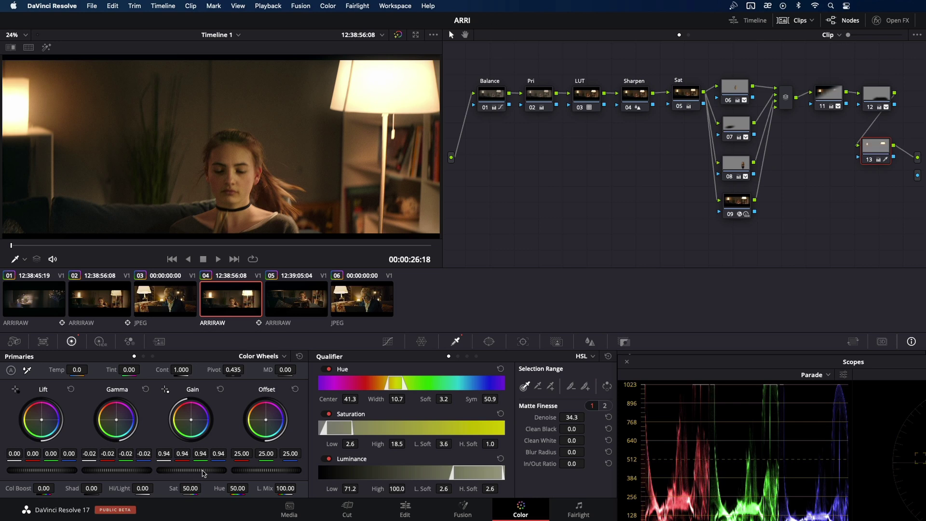
drag(191, 470, 126, 470)
key(super+d)
key(super+d)
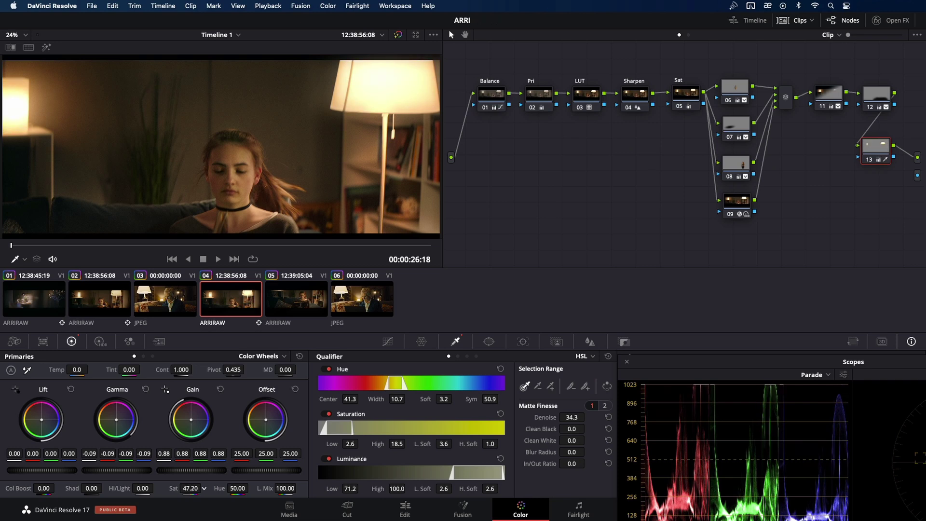
drag(190, 488, 182, 488)
Compare clip 04 with the reference still and its bypassed grade, play it back, and review clip 05
key(Up)
key(Down)
key(shift+d)
key(shift+d)
key(shift+d)
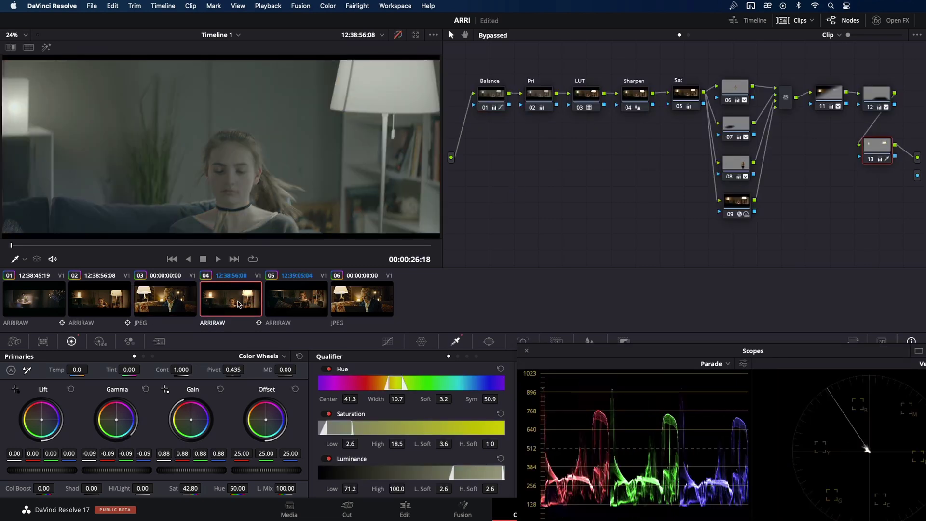
key(shift+d)
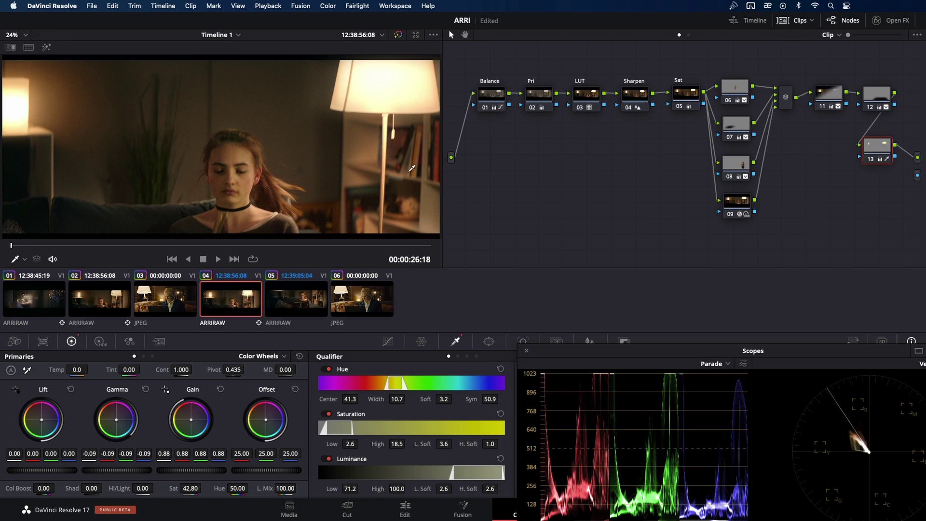
key(space)
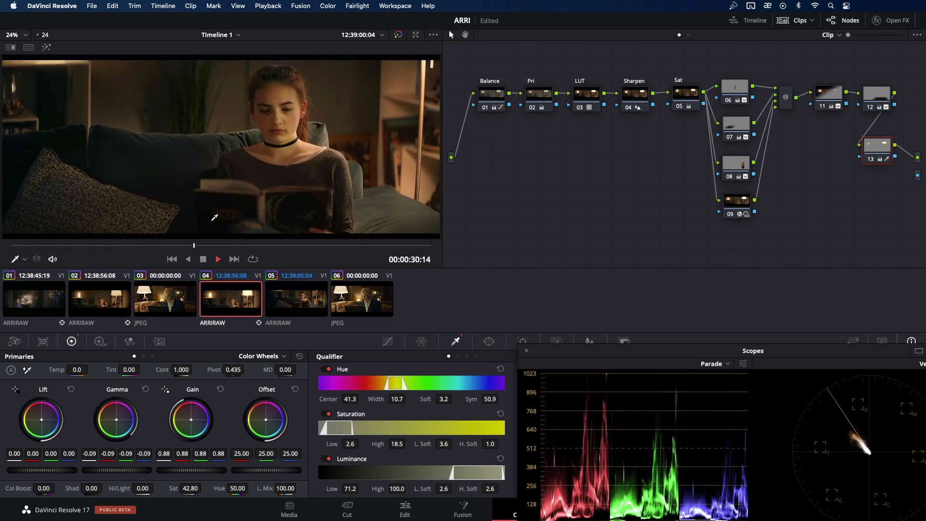
key(Up)
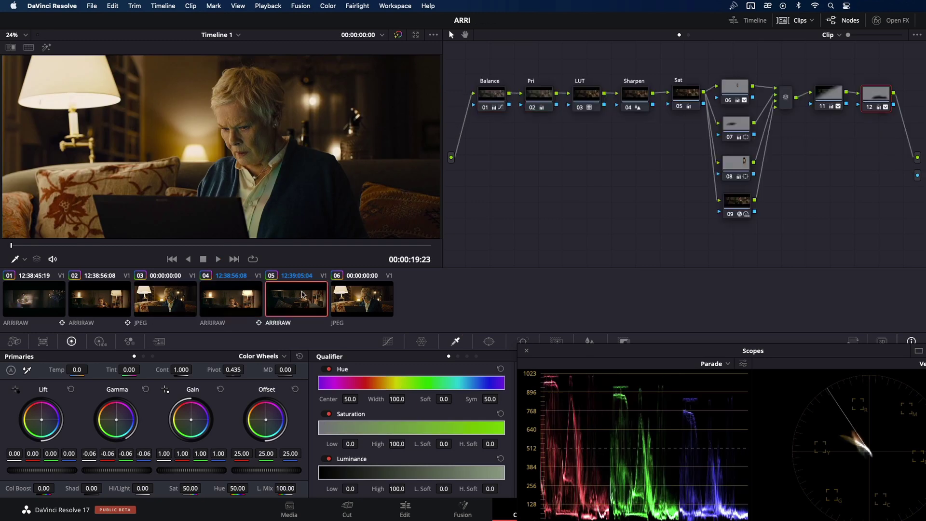
click(302, 295)
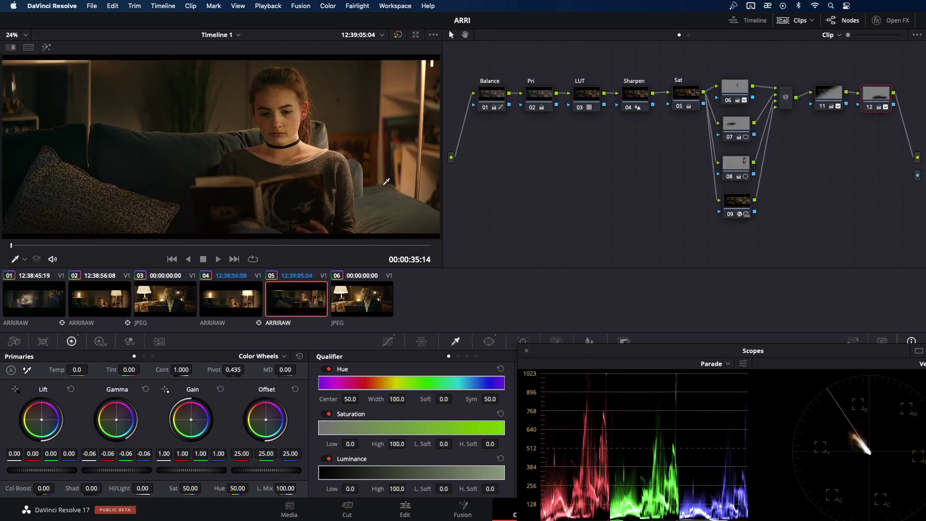